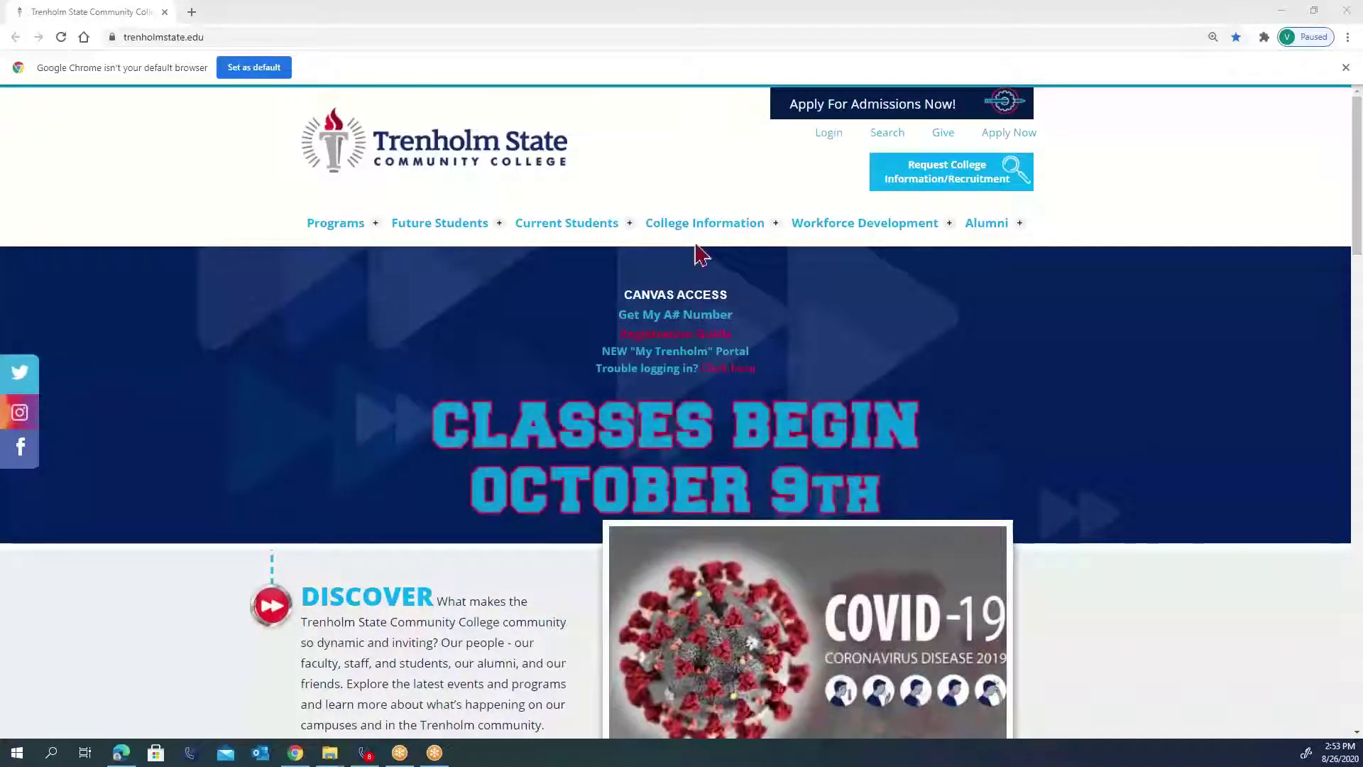
Step: Go from the Trenholm State login portals to the My Trenholm student page's Quick Links
left_click(829, 136)
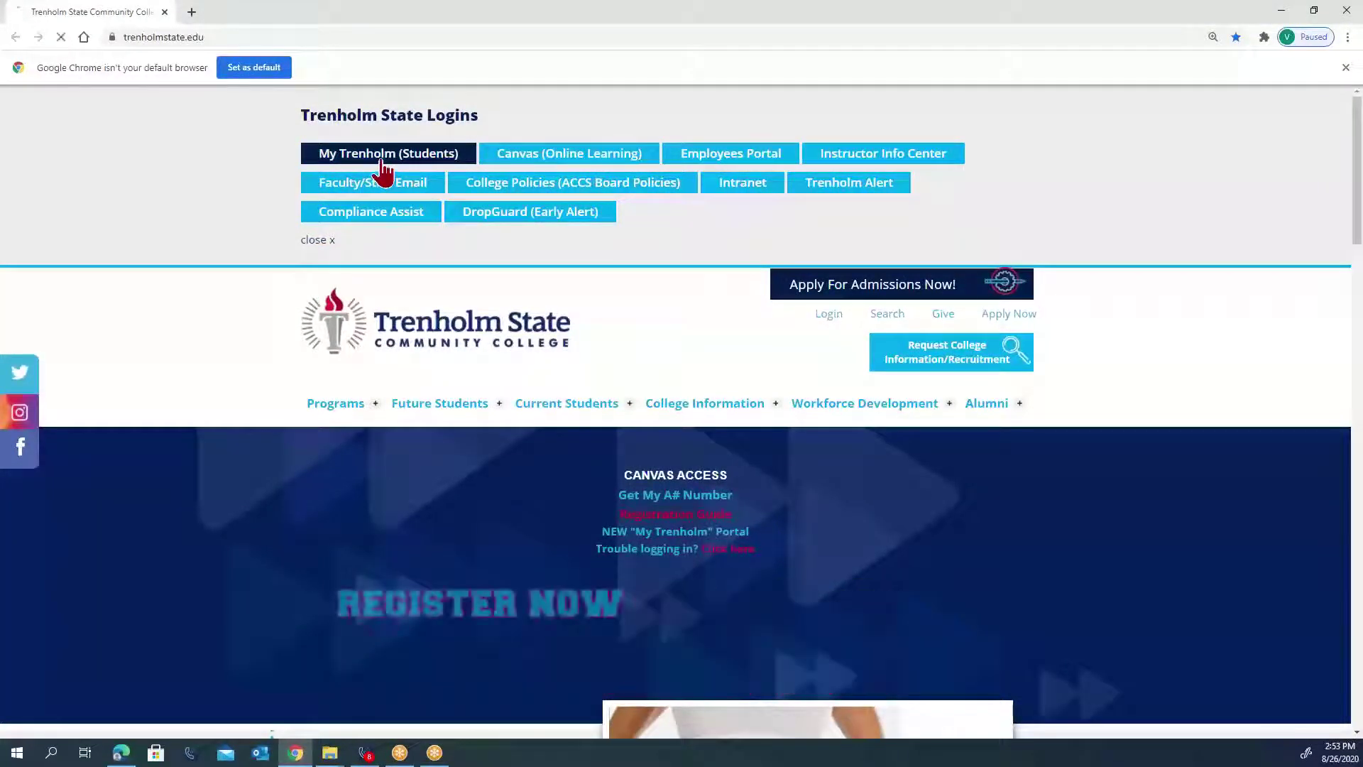
left_click(384, 170)
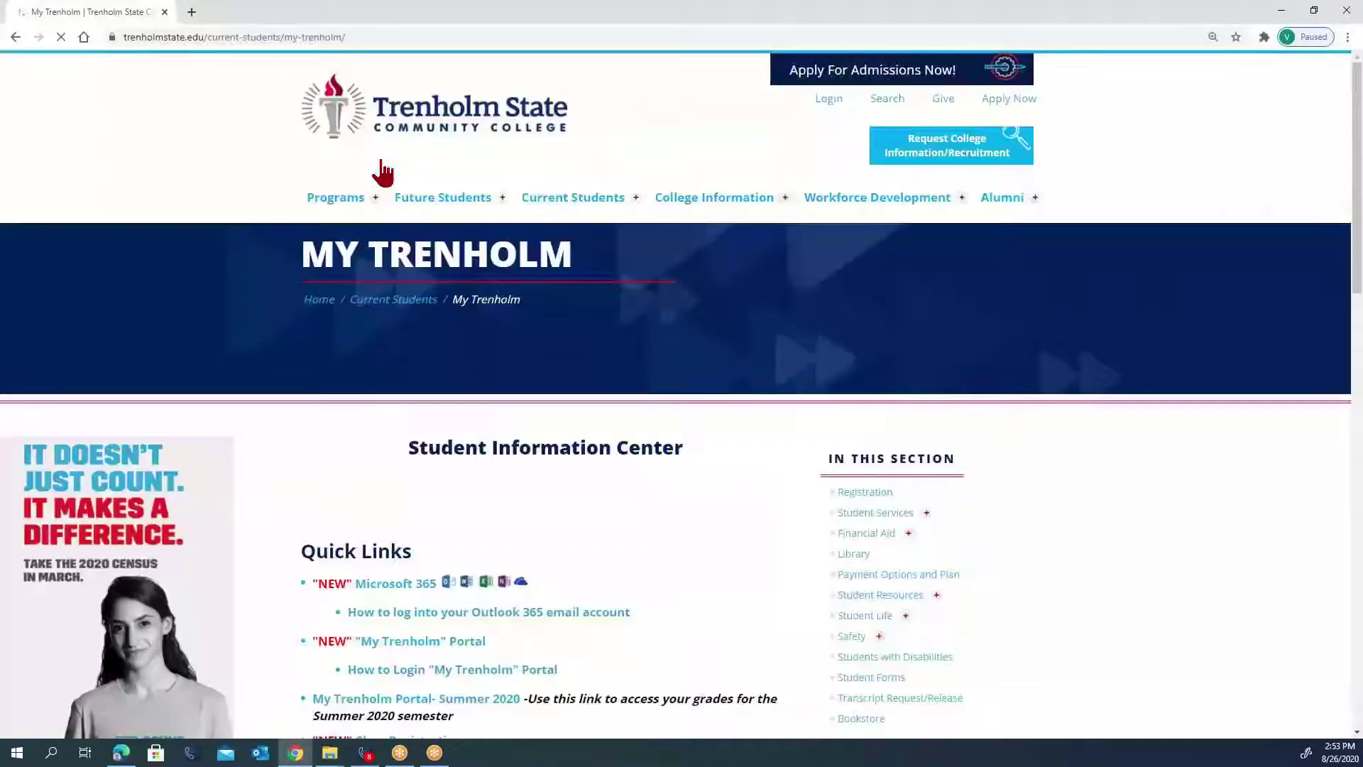
scroll(373, 434, "down", 3)
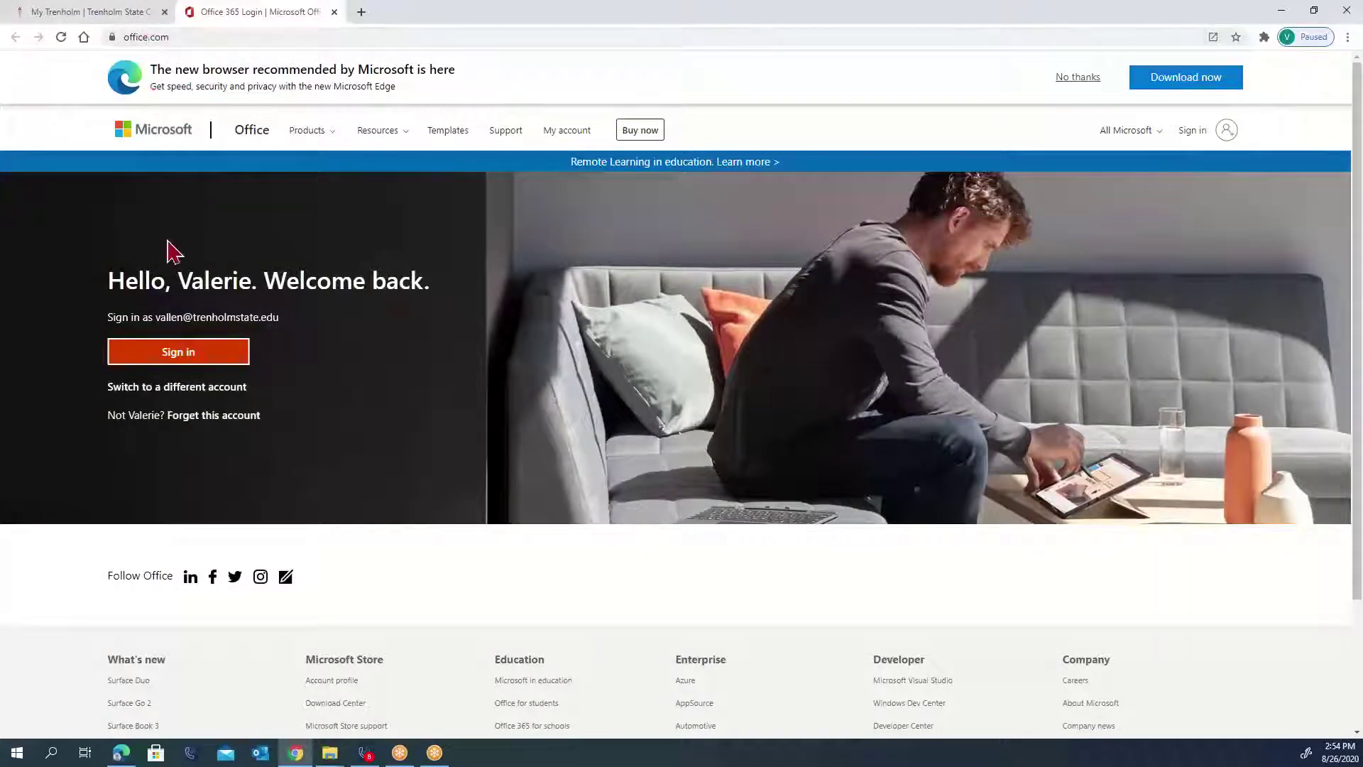
left_click(175, 355)
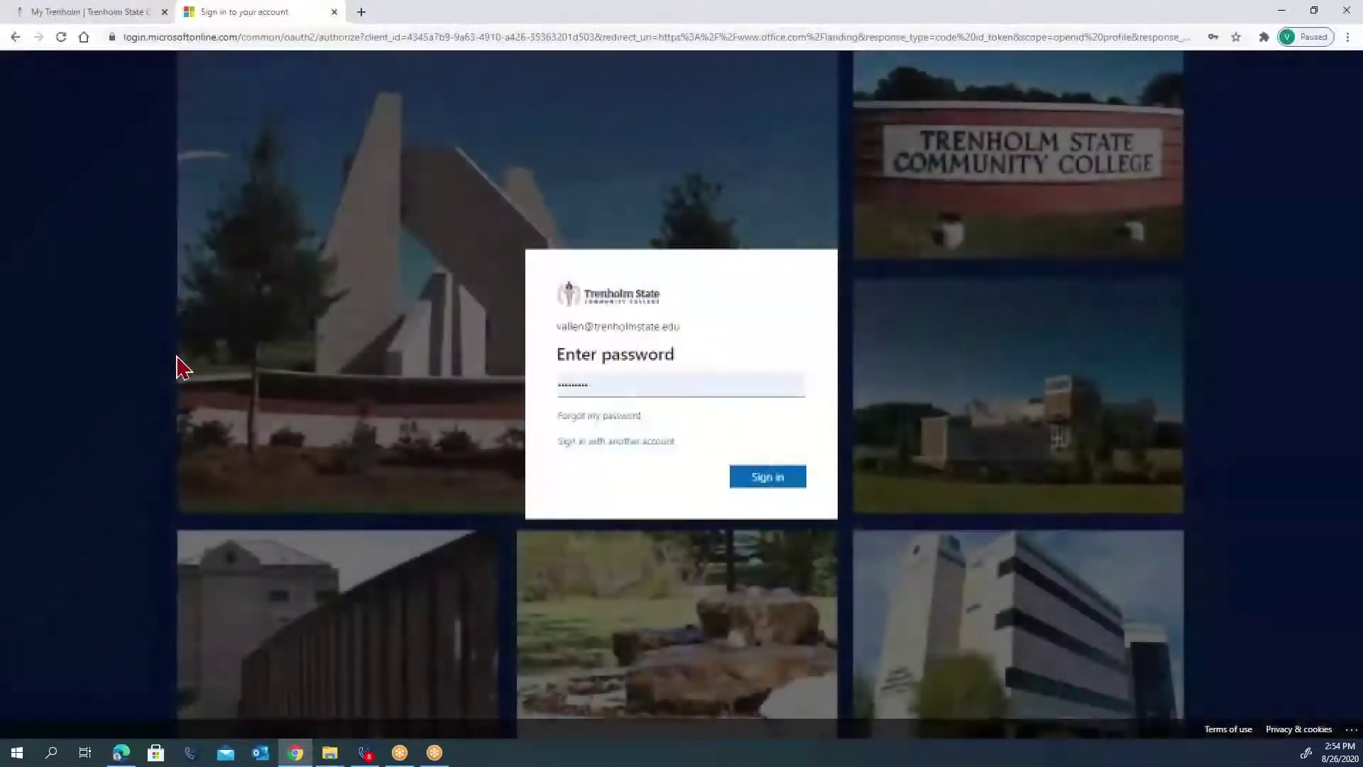
left_click(577, 446)
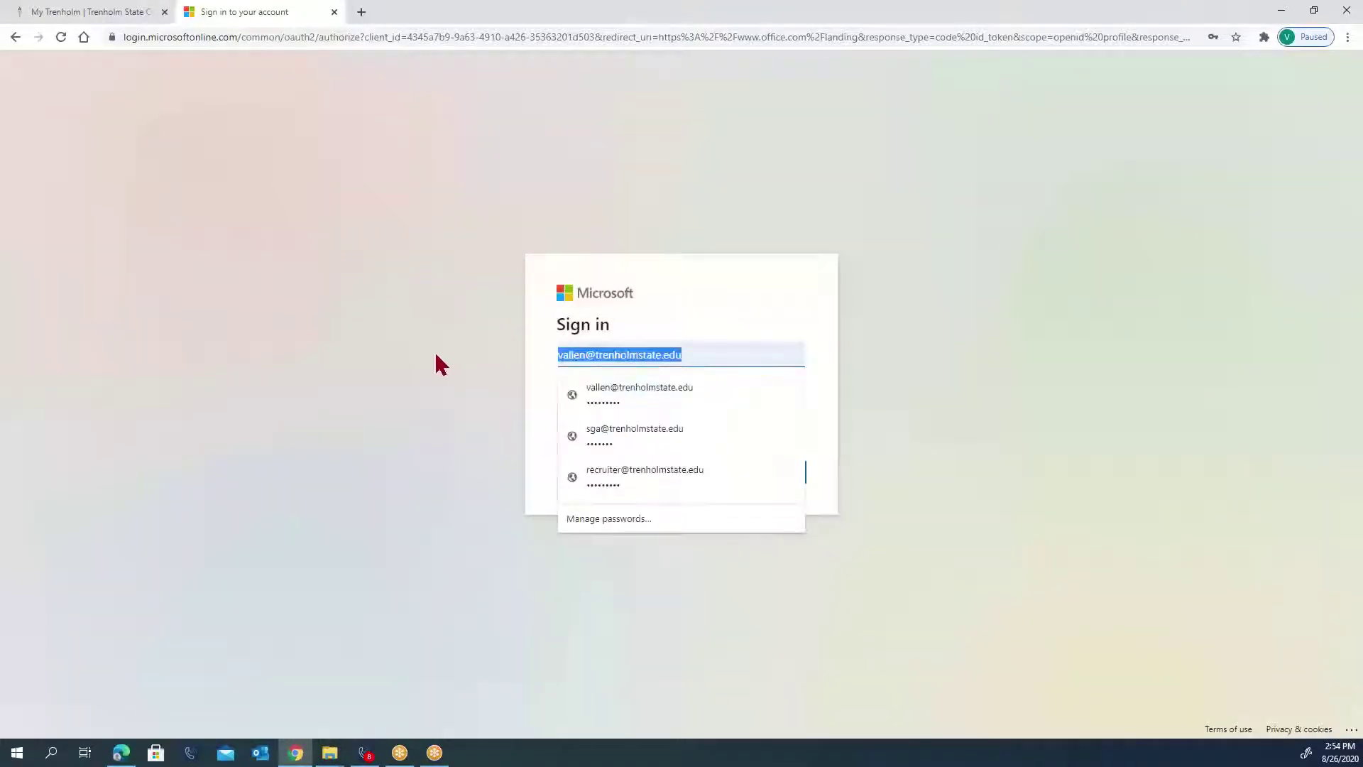
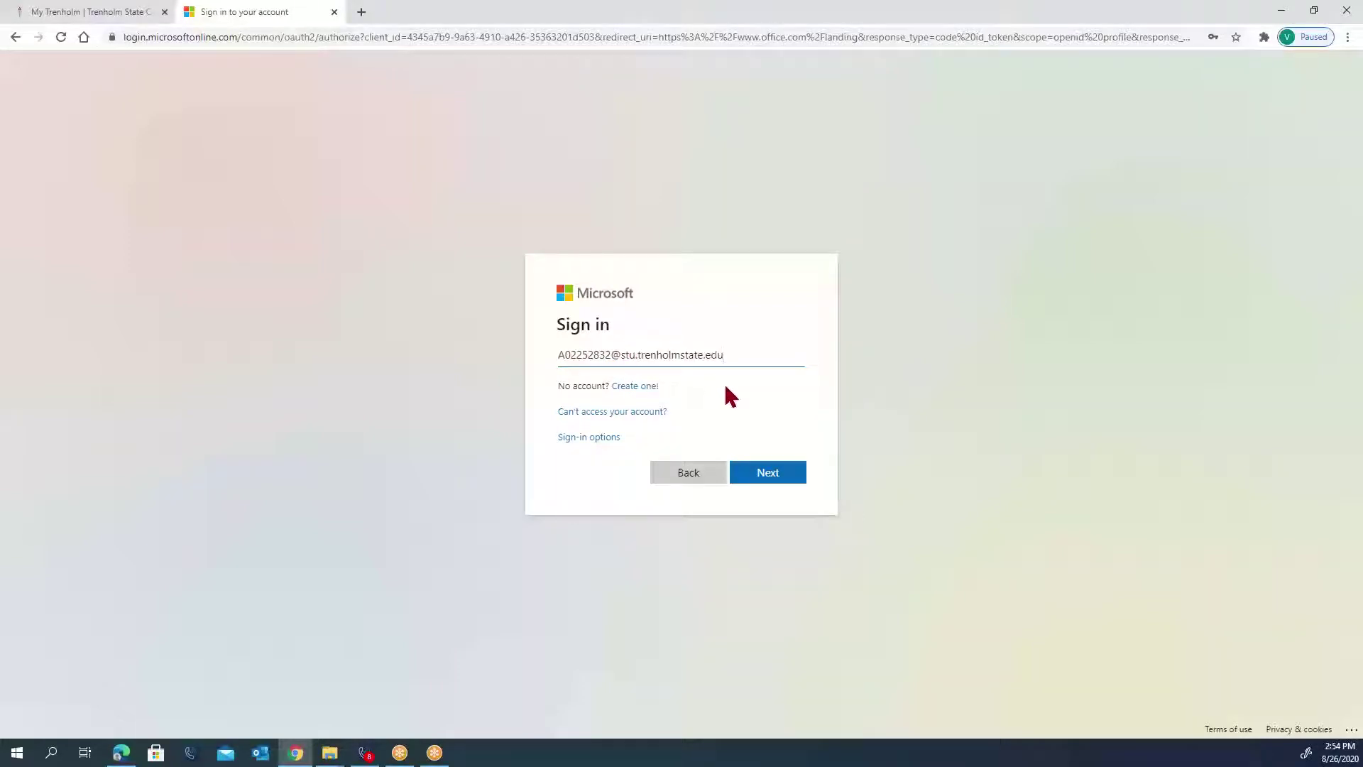
left_click(779, 483)
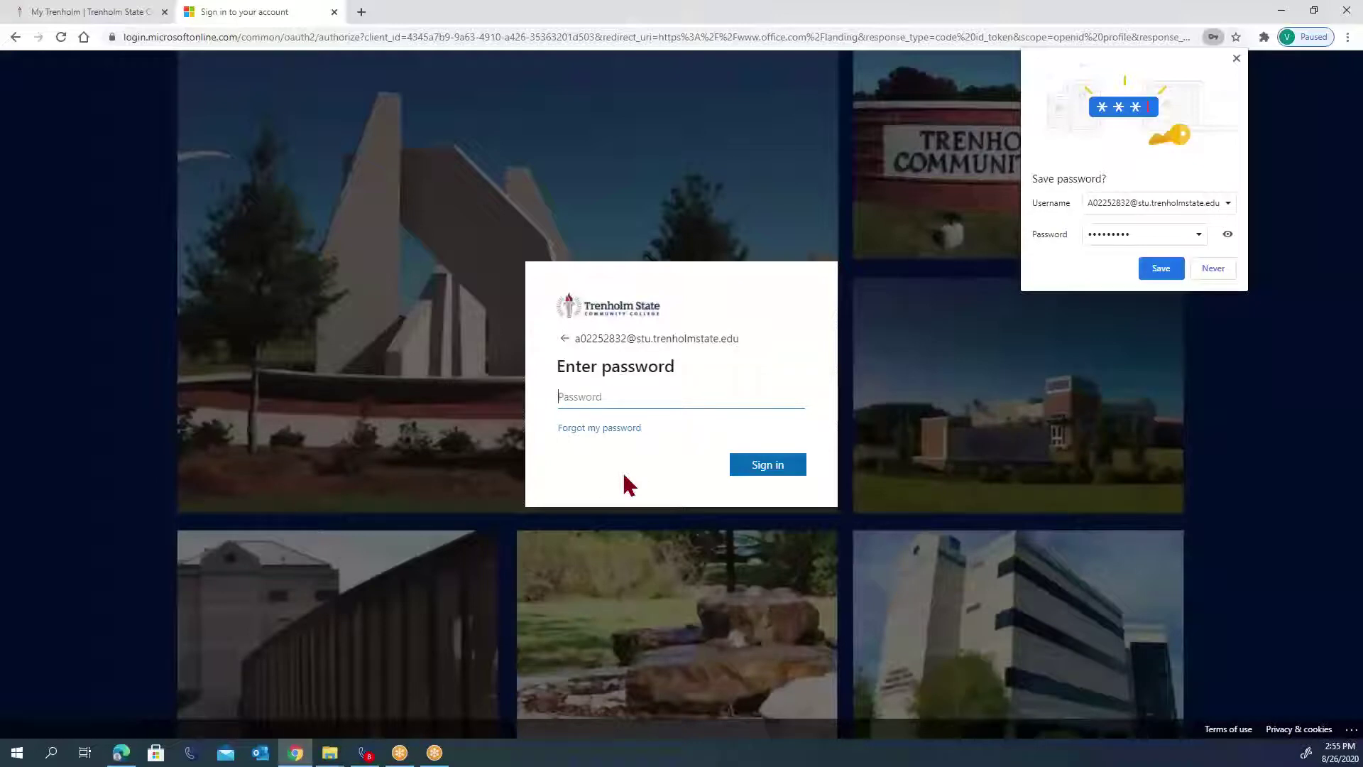
Step: Enter the student account password and sign in
left_click(776, 470)
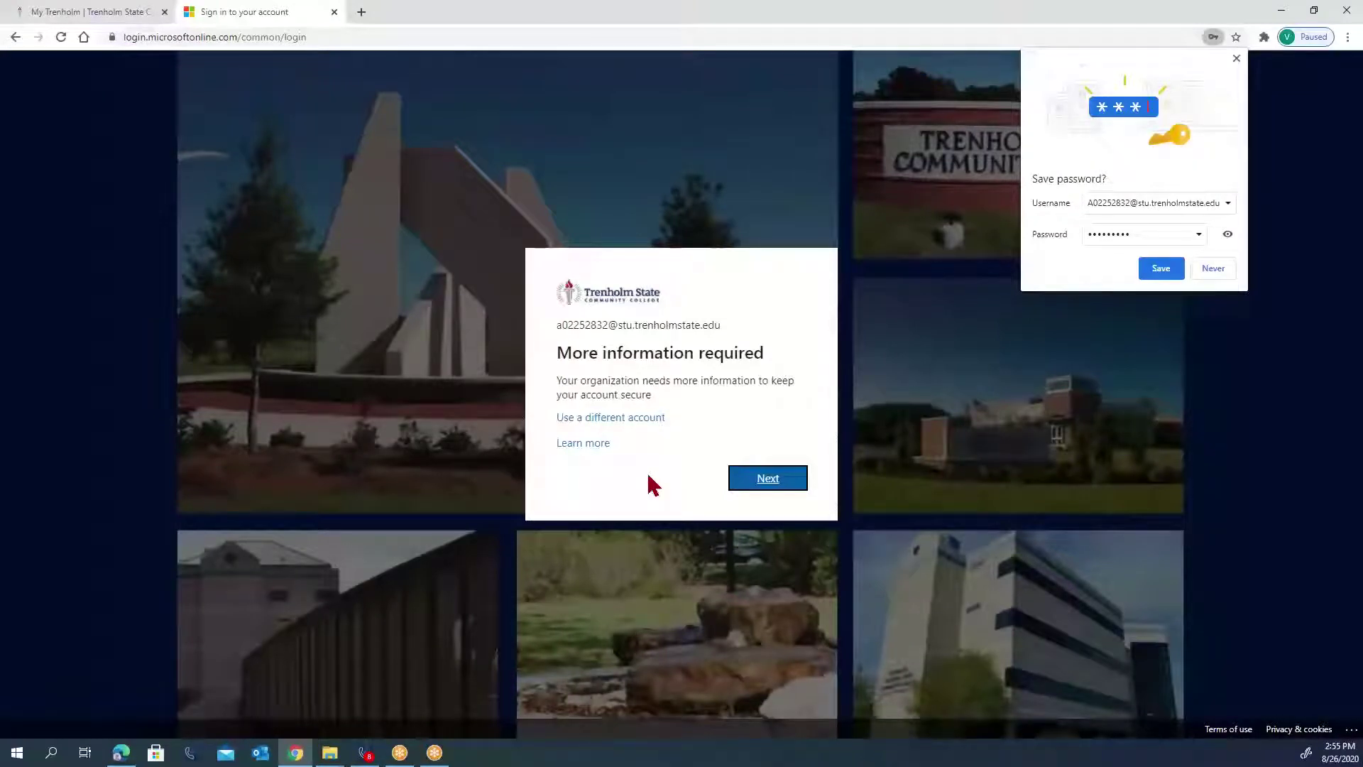
Step: Continue past the More information required notice to security info setup
left_click(766, 486)
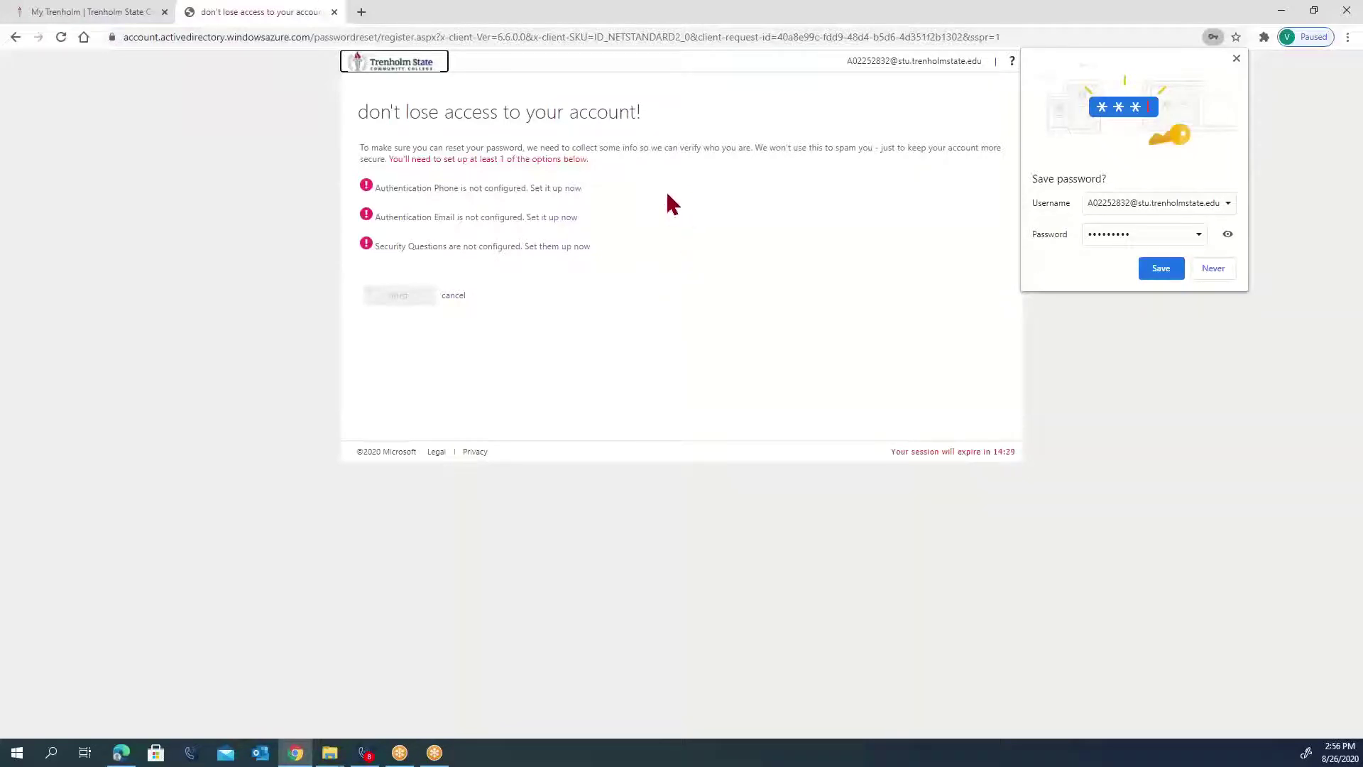
Step: Verify the authentication phone with a United States (+1) number and the texted code
left_click(560, 202)
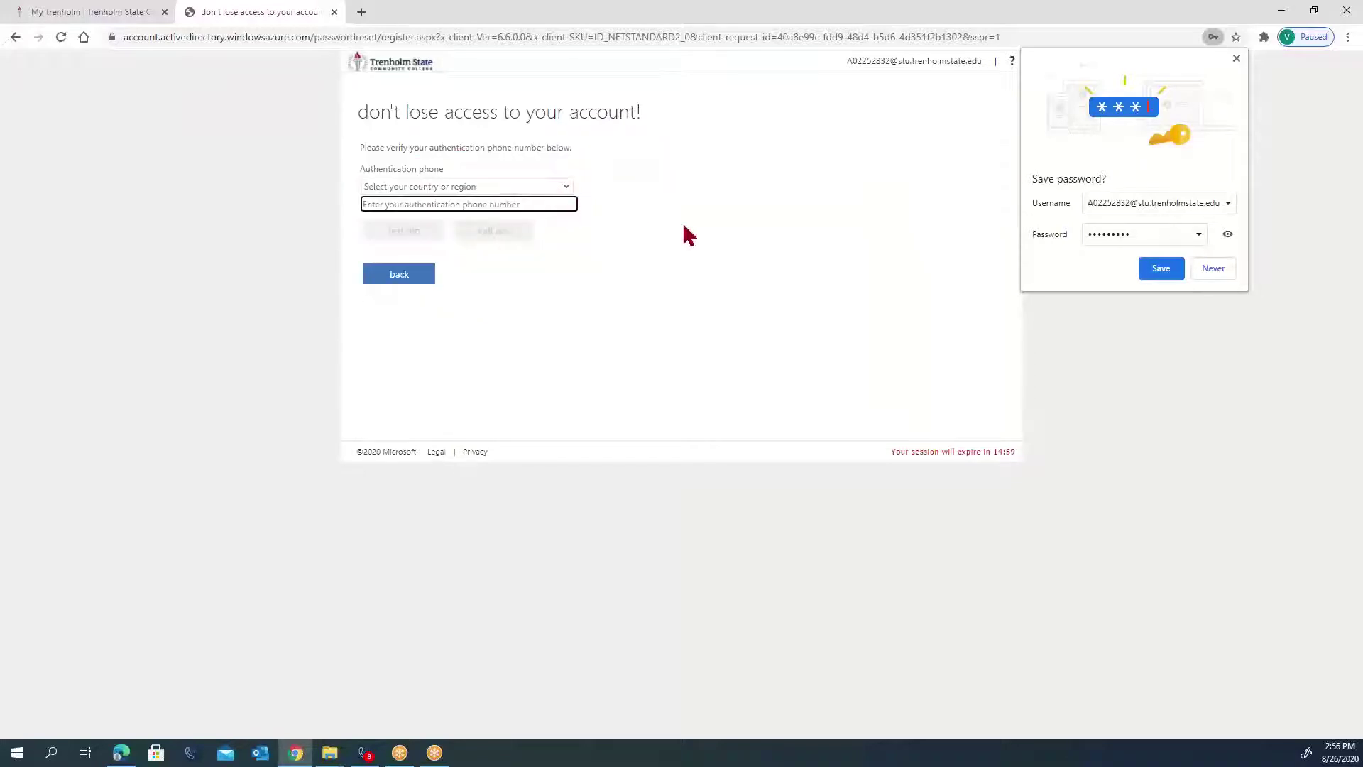
left_click(557, 189)
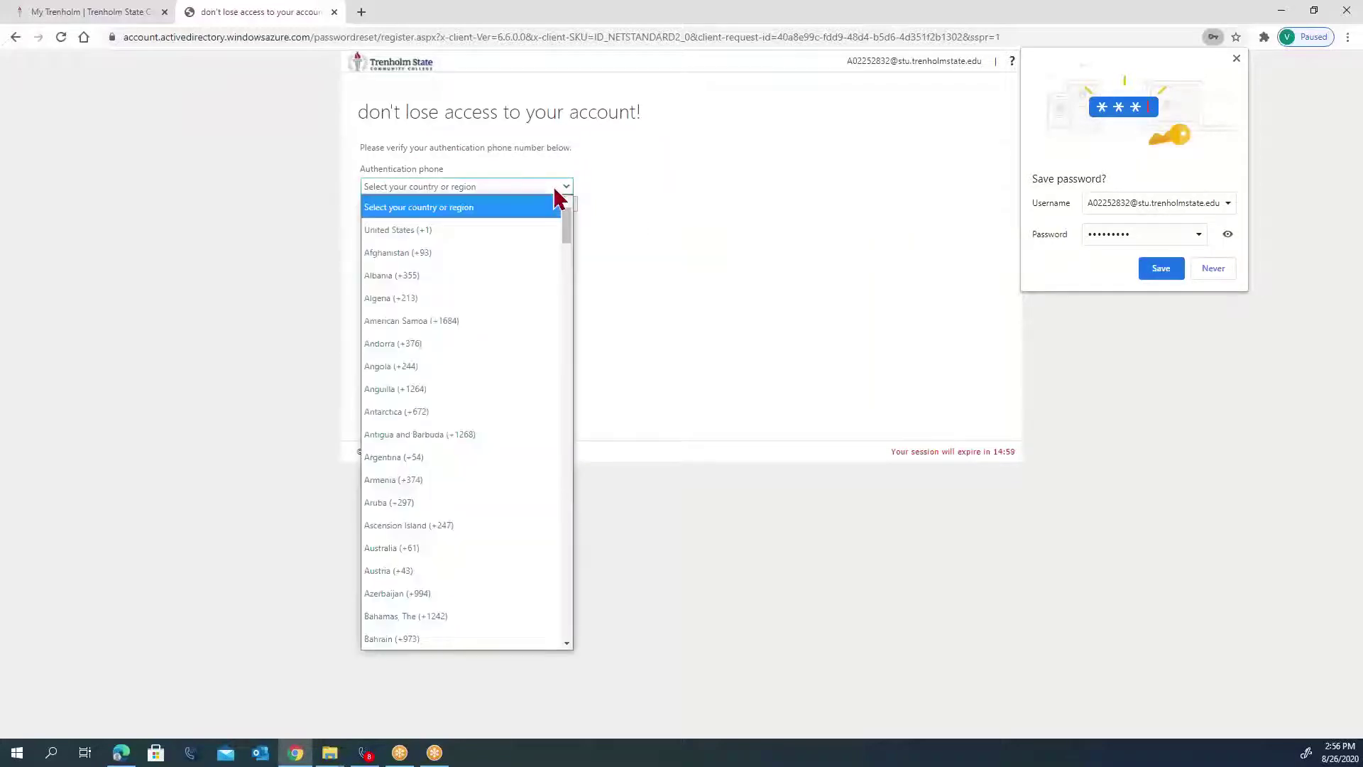
left_click(517, 229)
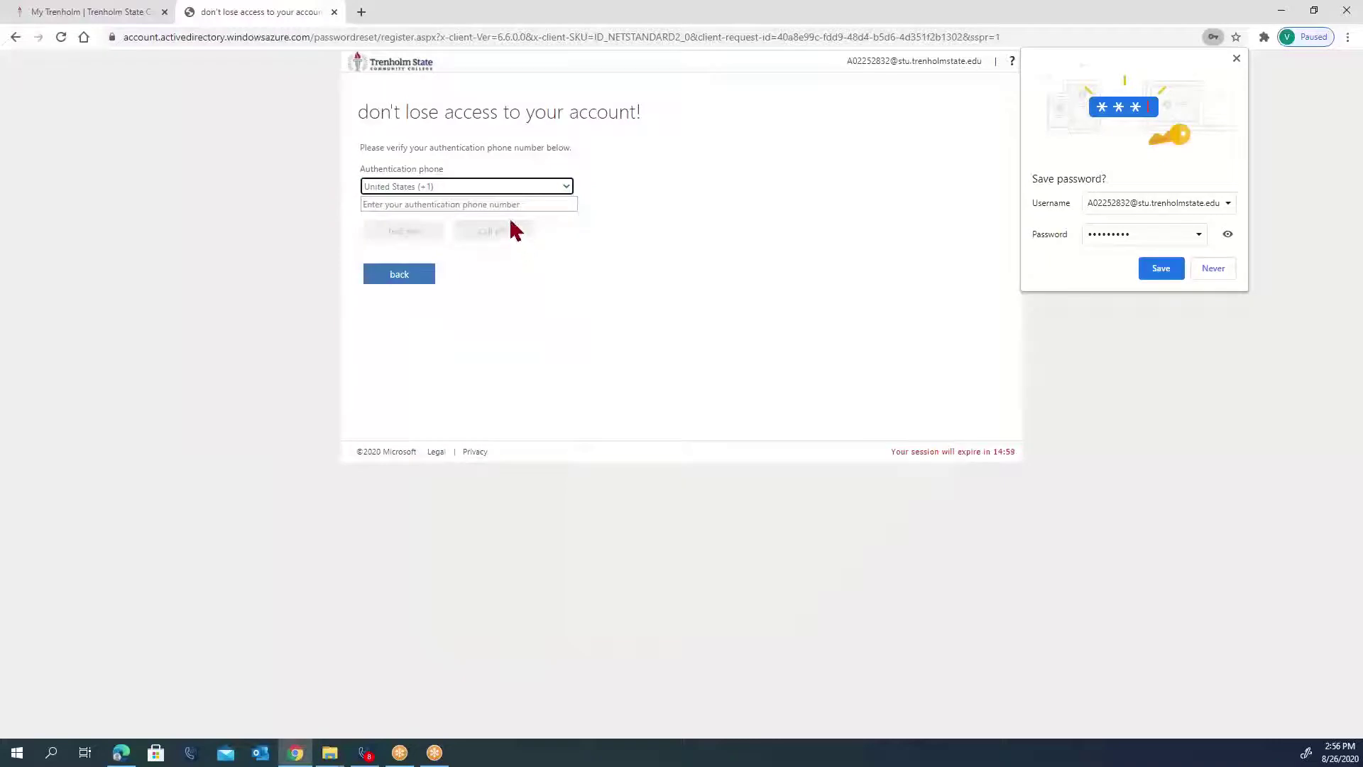
left_click(512, 206)
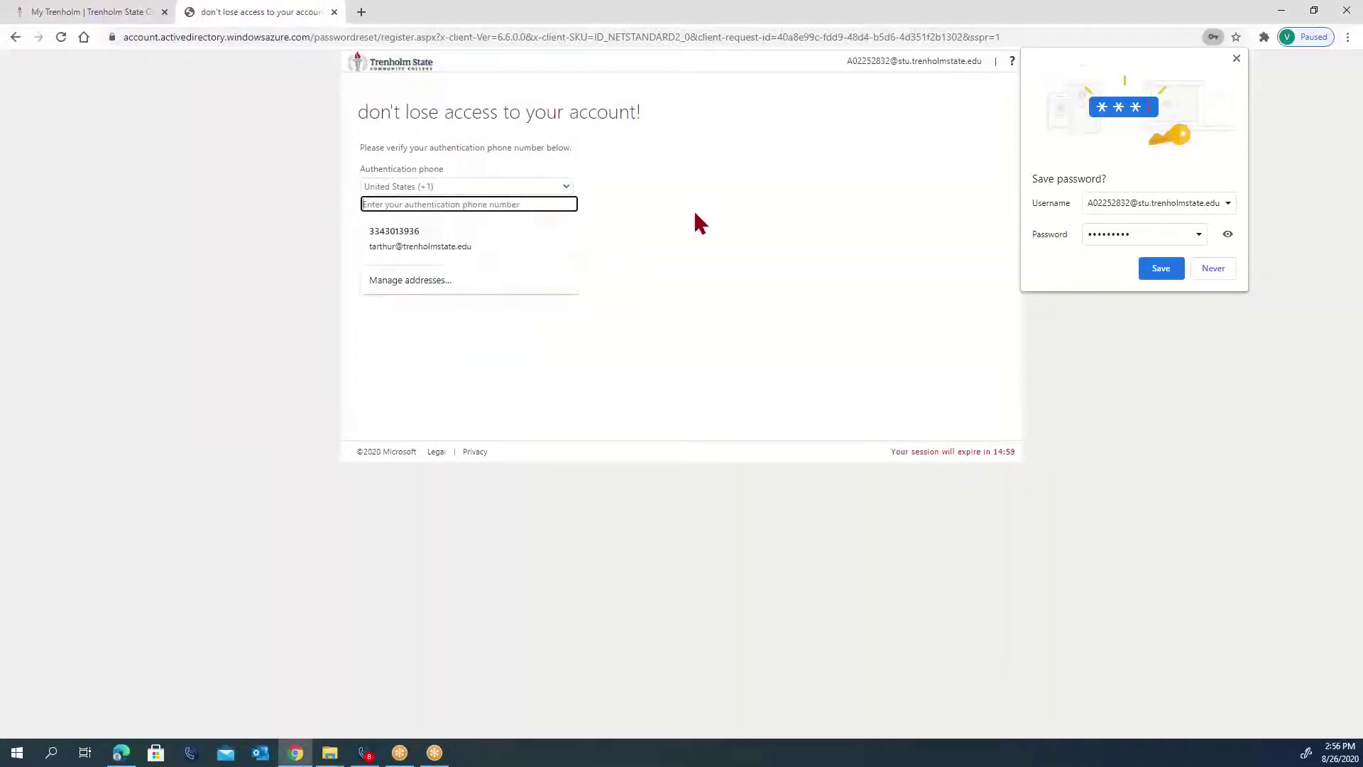
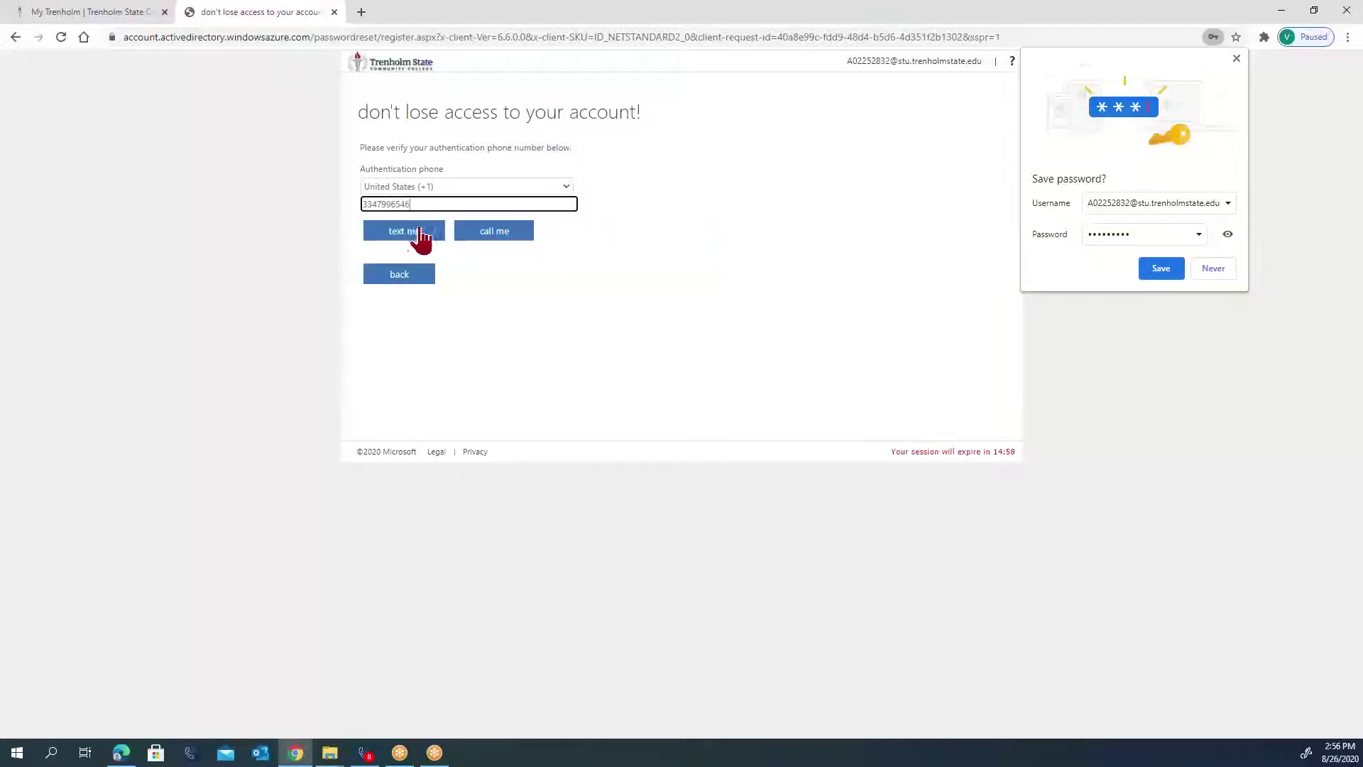
left_click(414, 231)
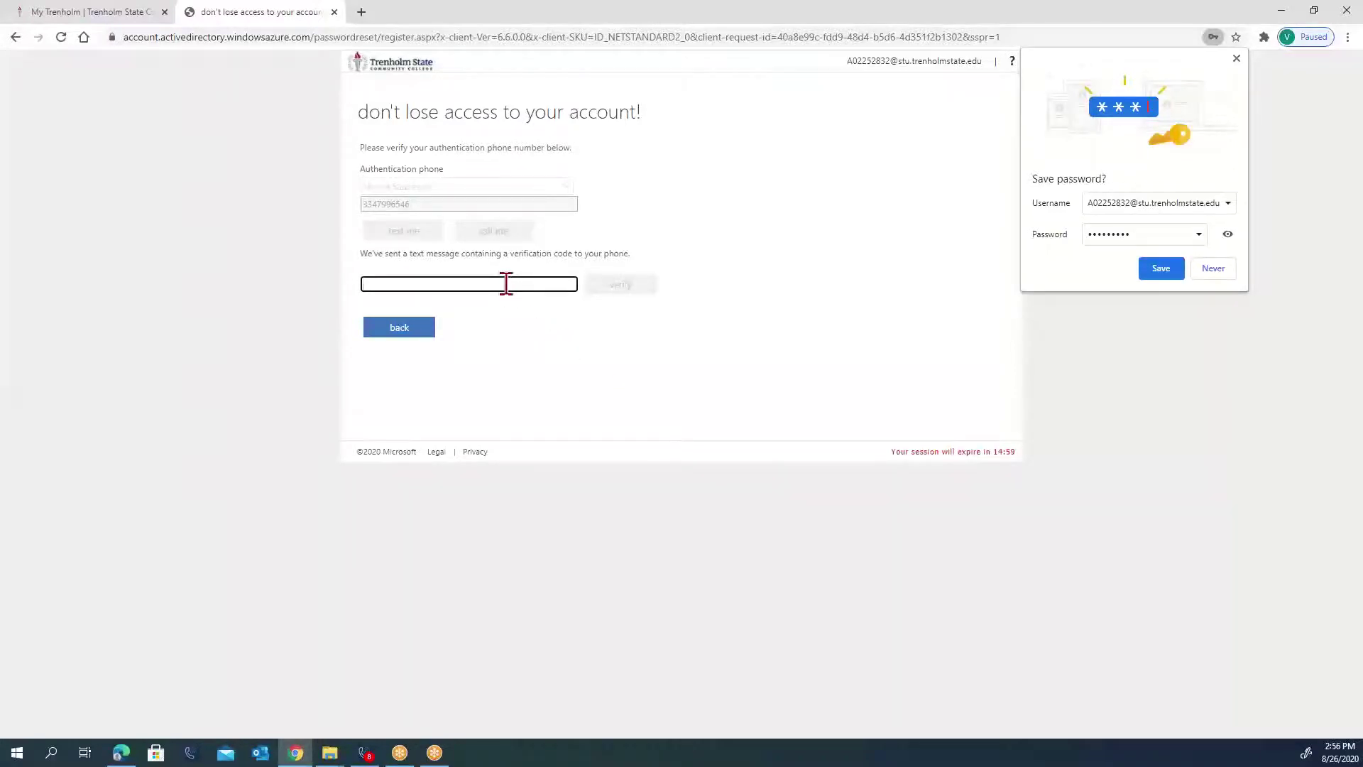
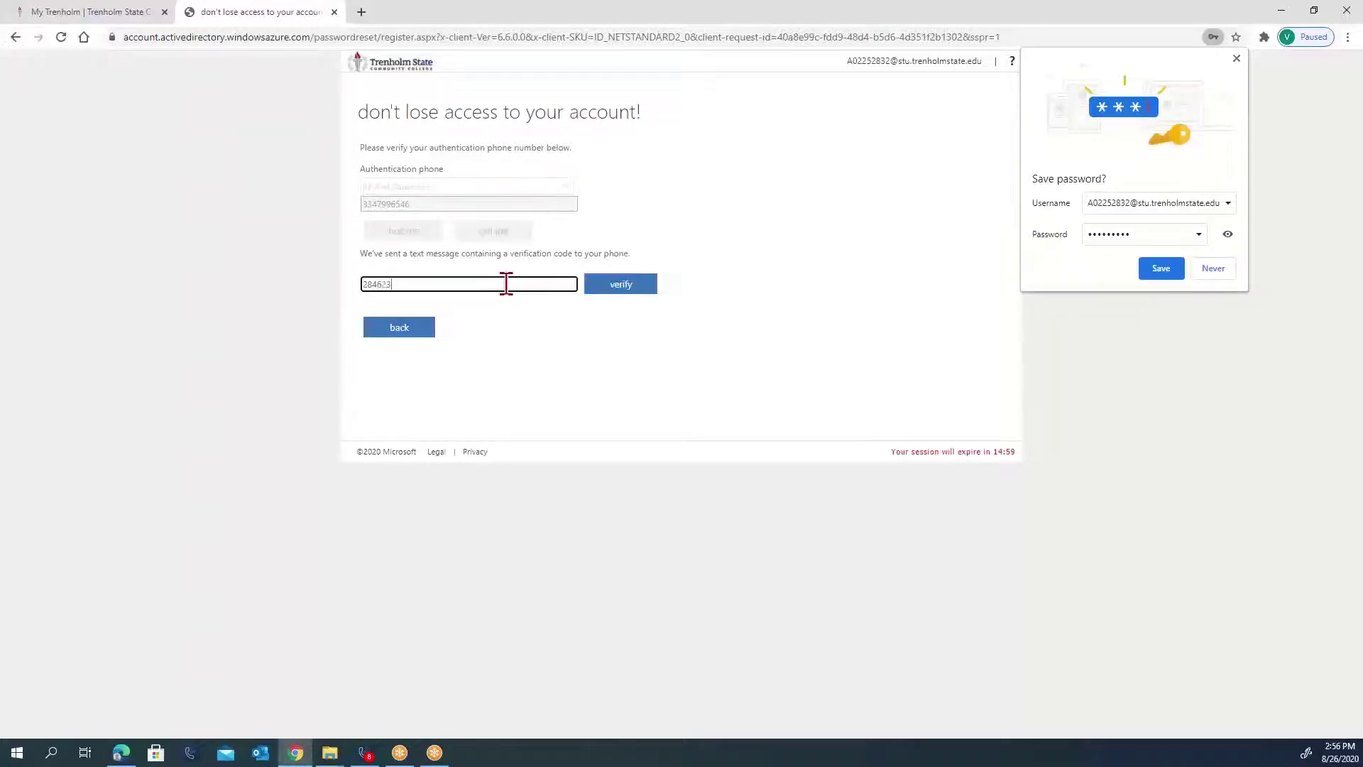
left_click(620, 286)
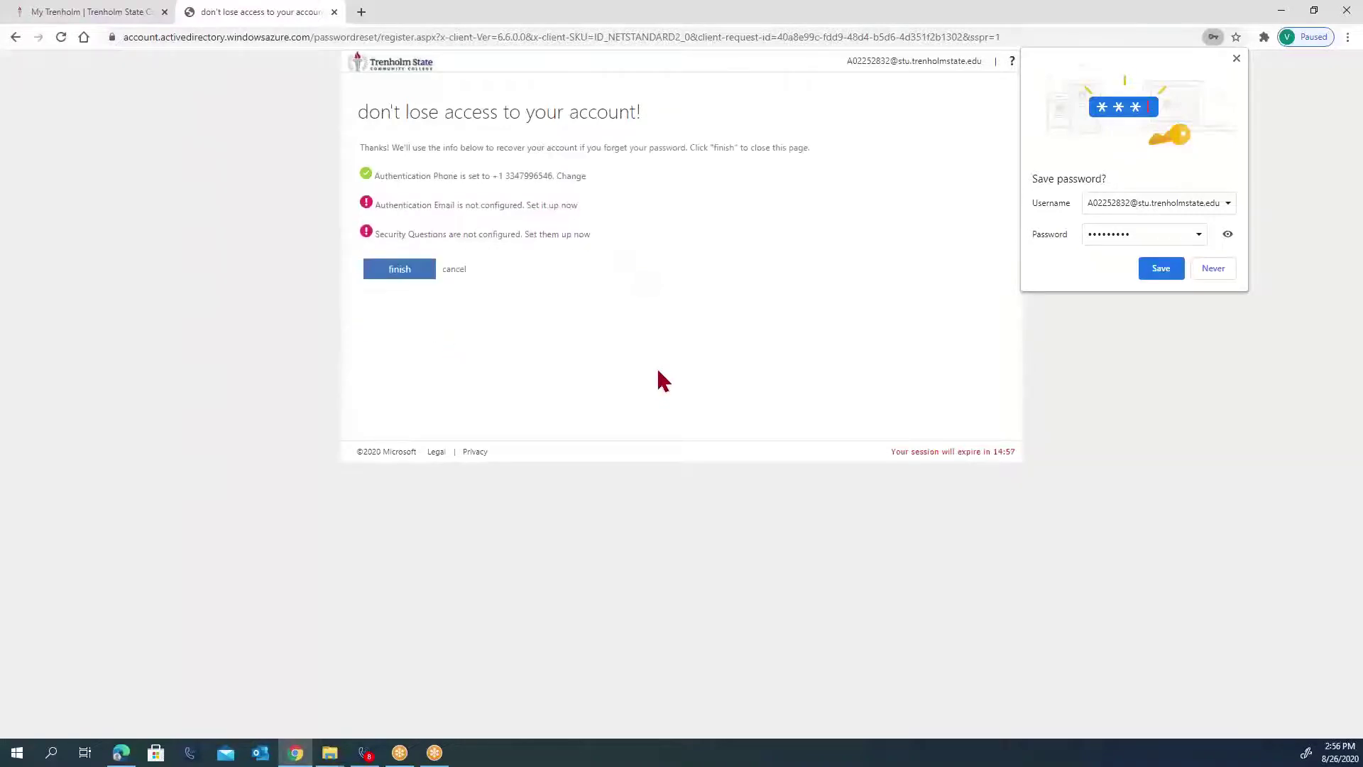
Step: Enter the student's personal Gmail address as the authentication email and send a code
left_click(554, 208)
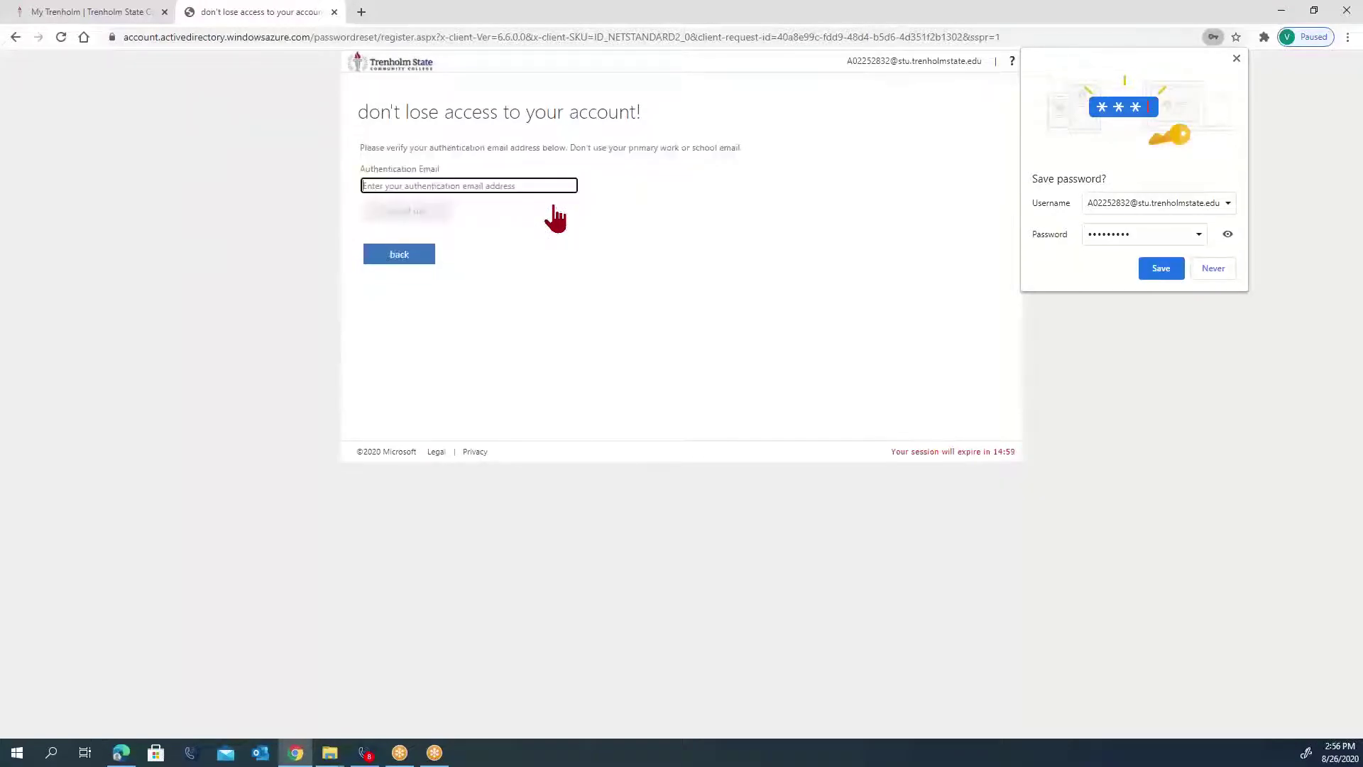
left_click(535, 186)
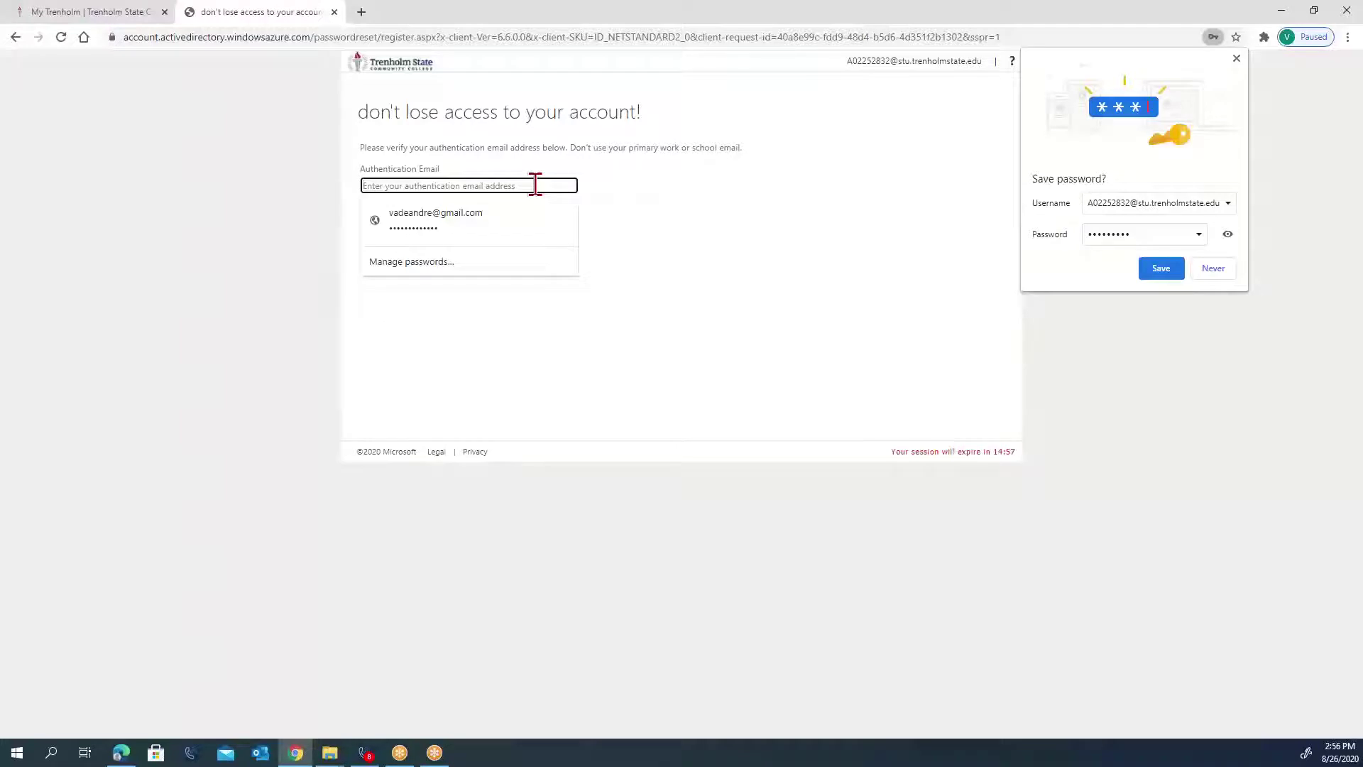
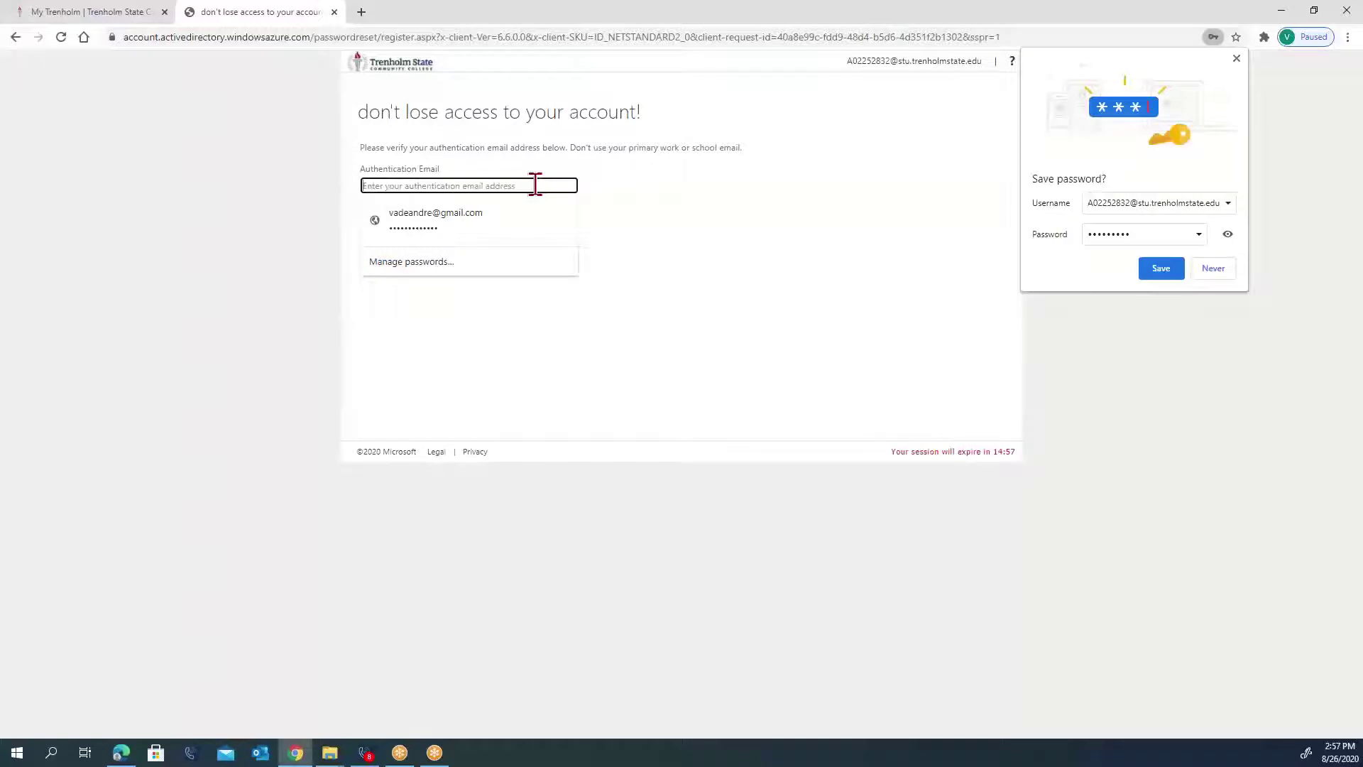
key("Tab")
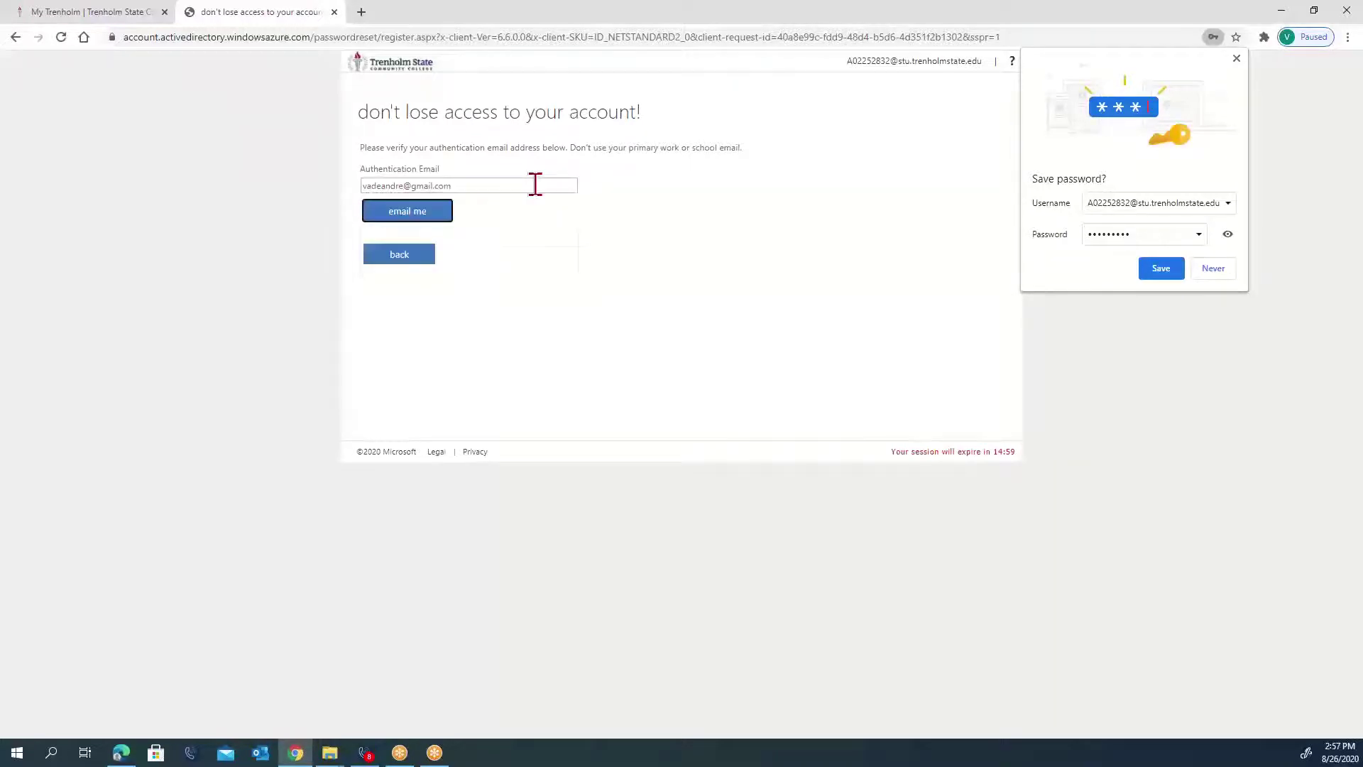
left_click(428, 220)
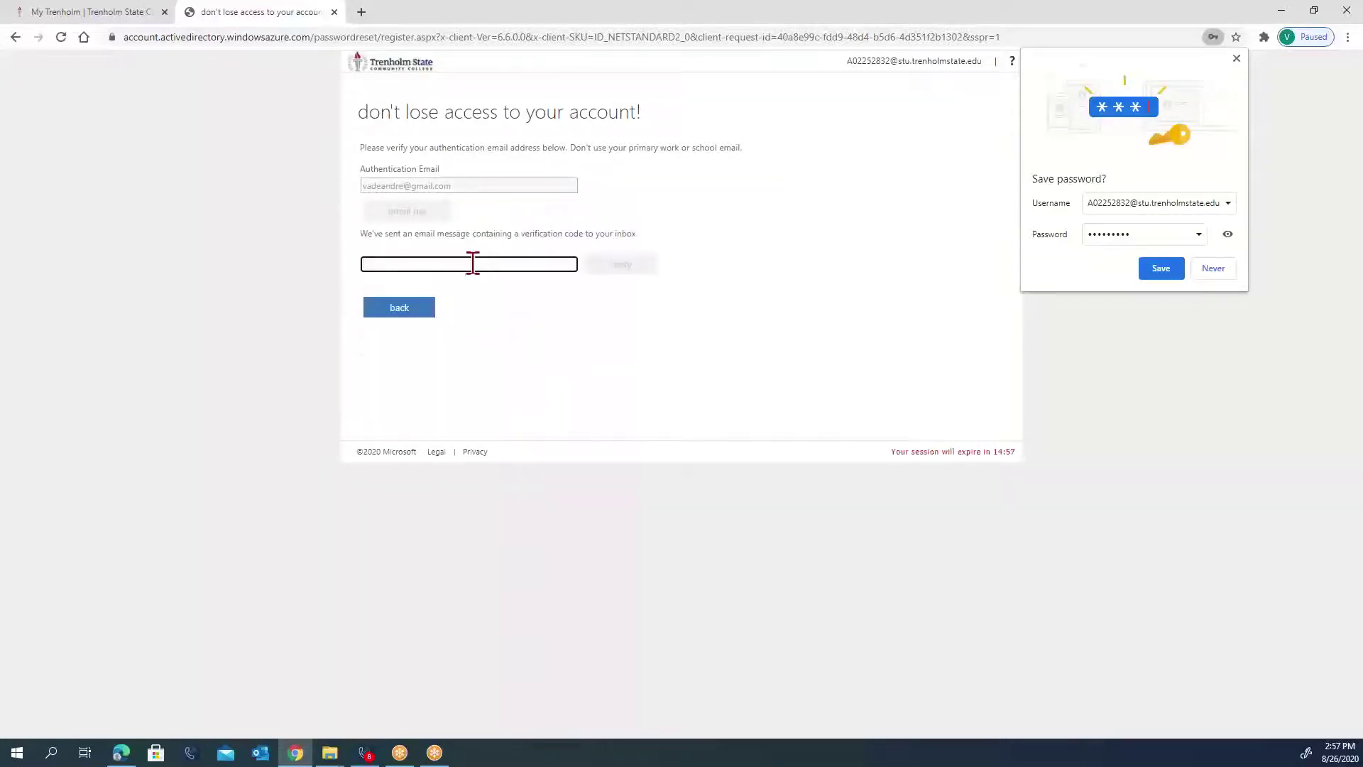
Step: Enter the emailed verification code and verify the authentication email
left_click(472, 263)
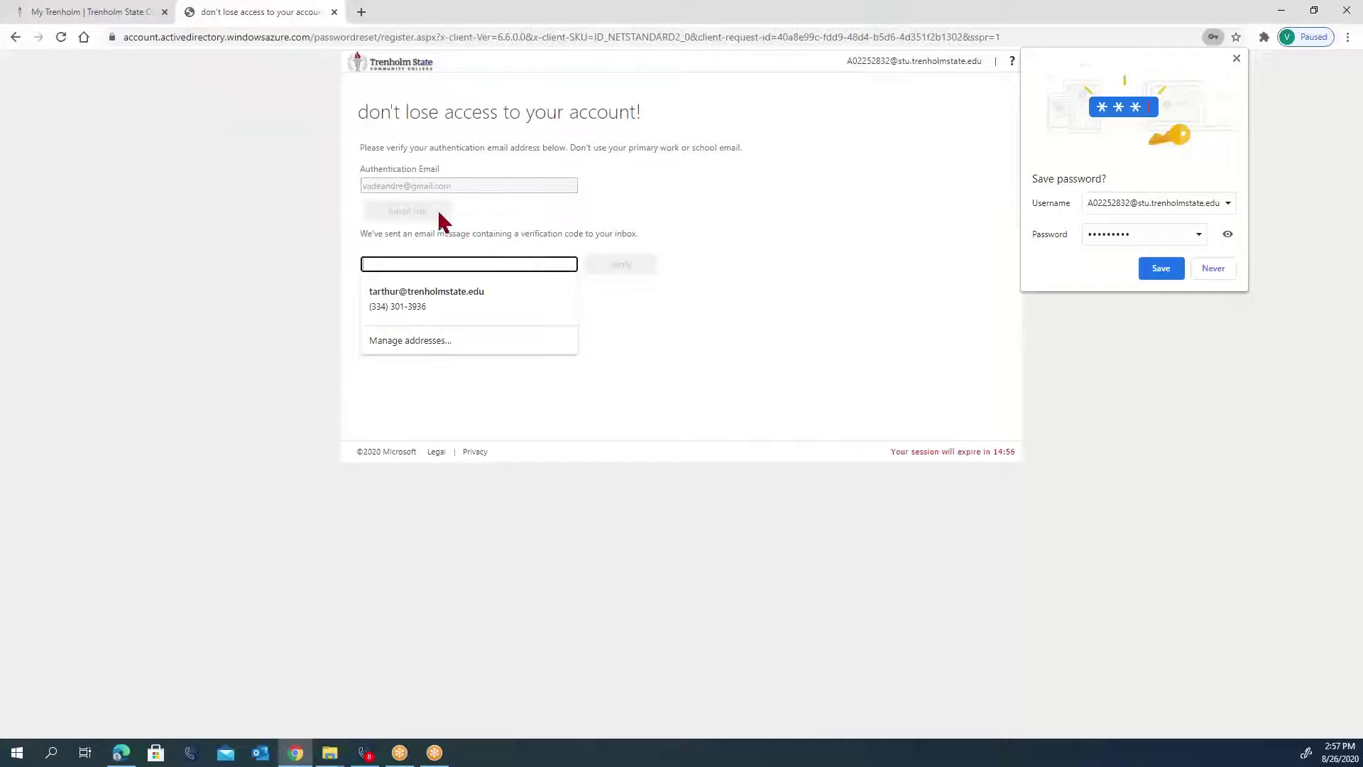
left_click(468, 204)
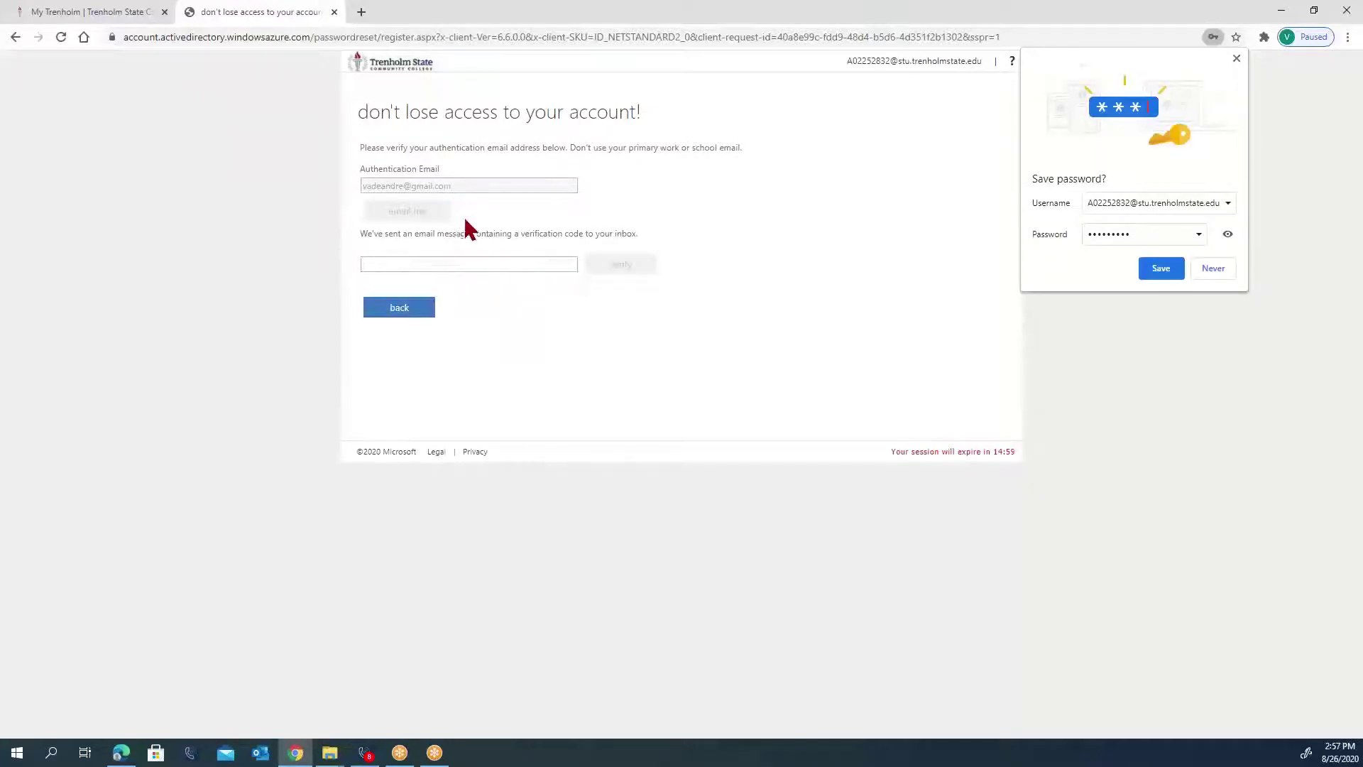
left_click(447, 267)
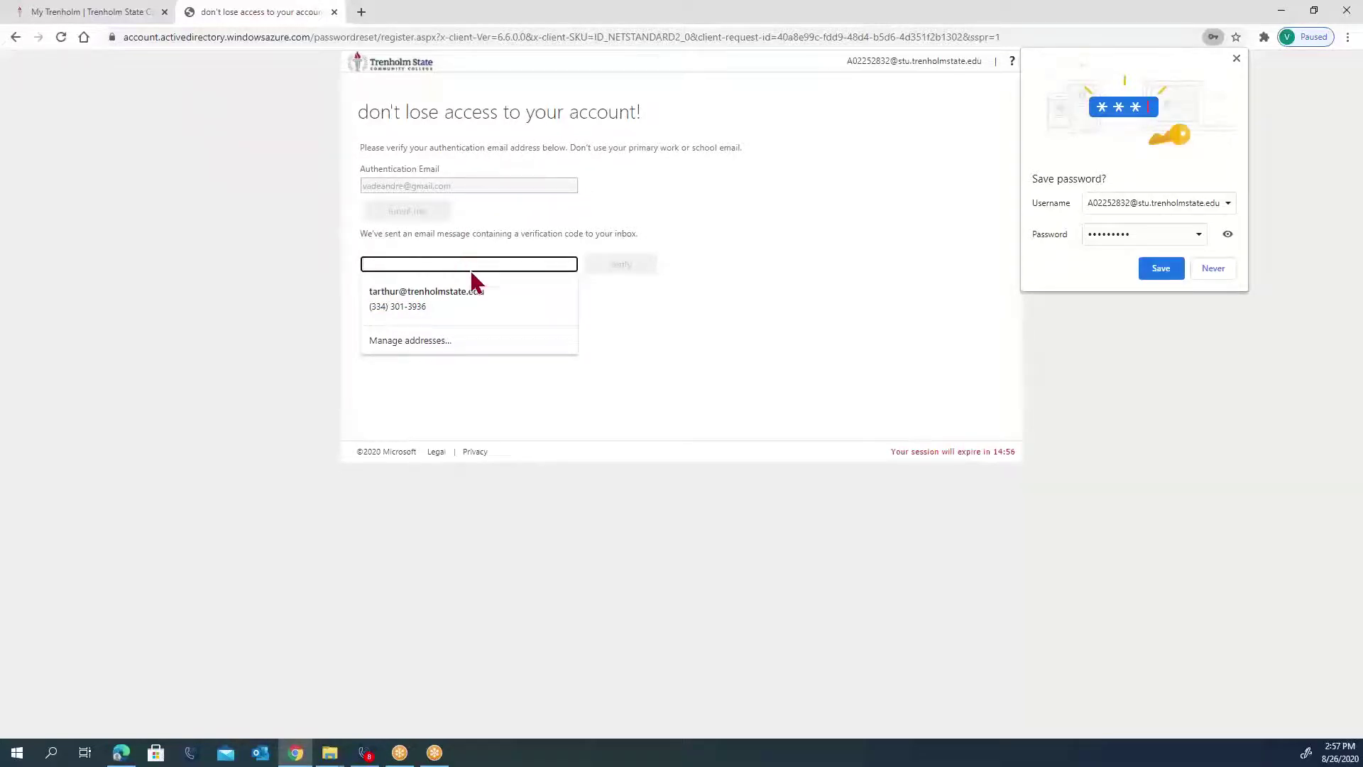
left_click(660, 341)
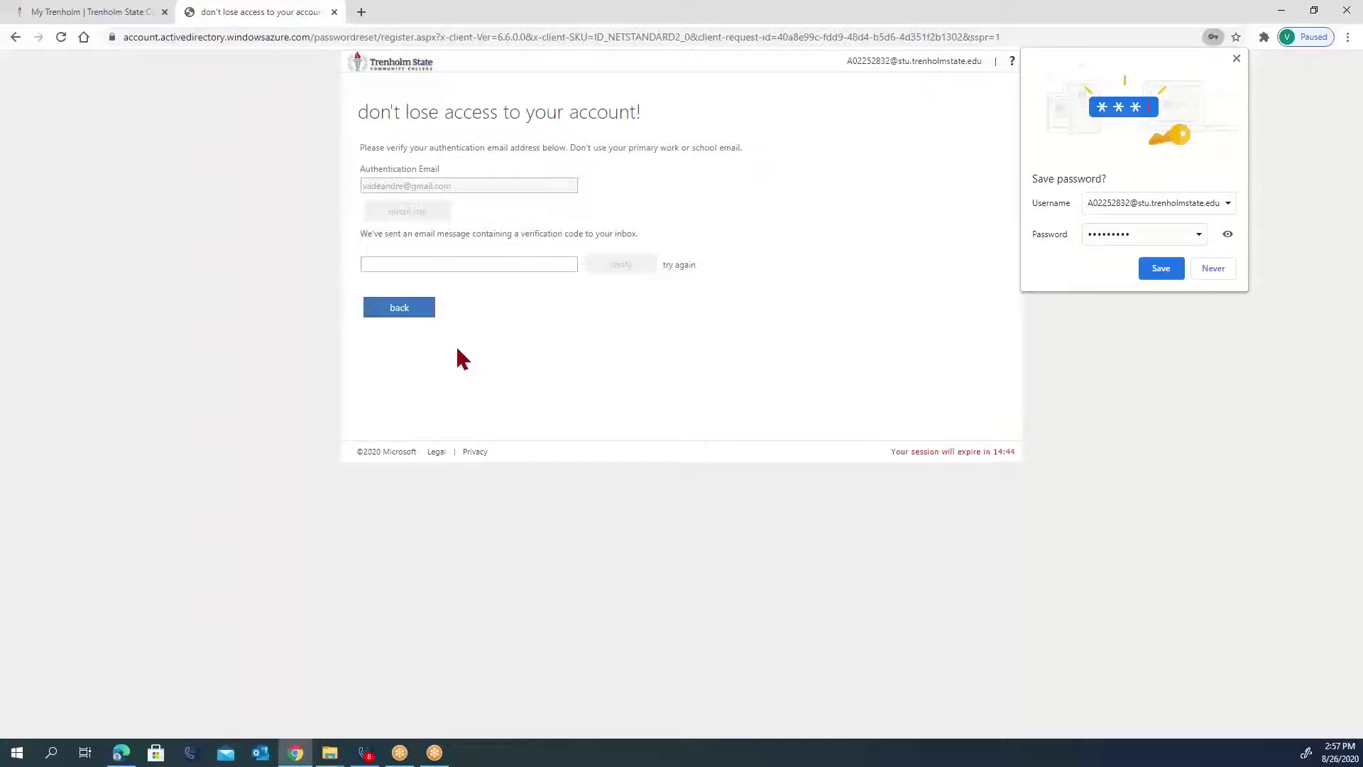
left_click(465, 265)
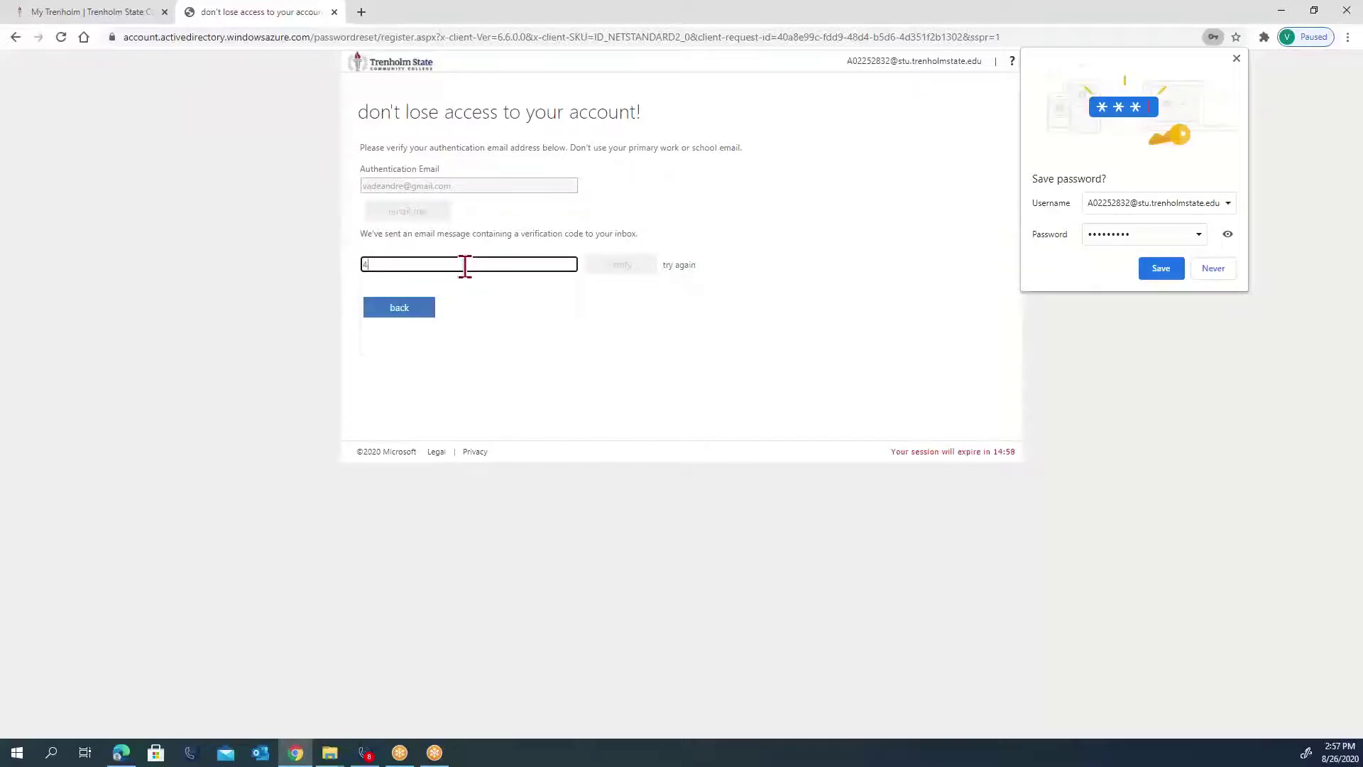
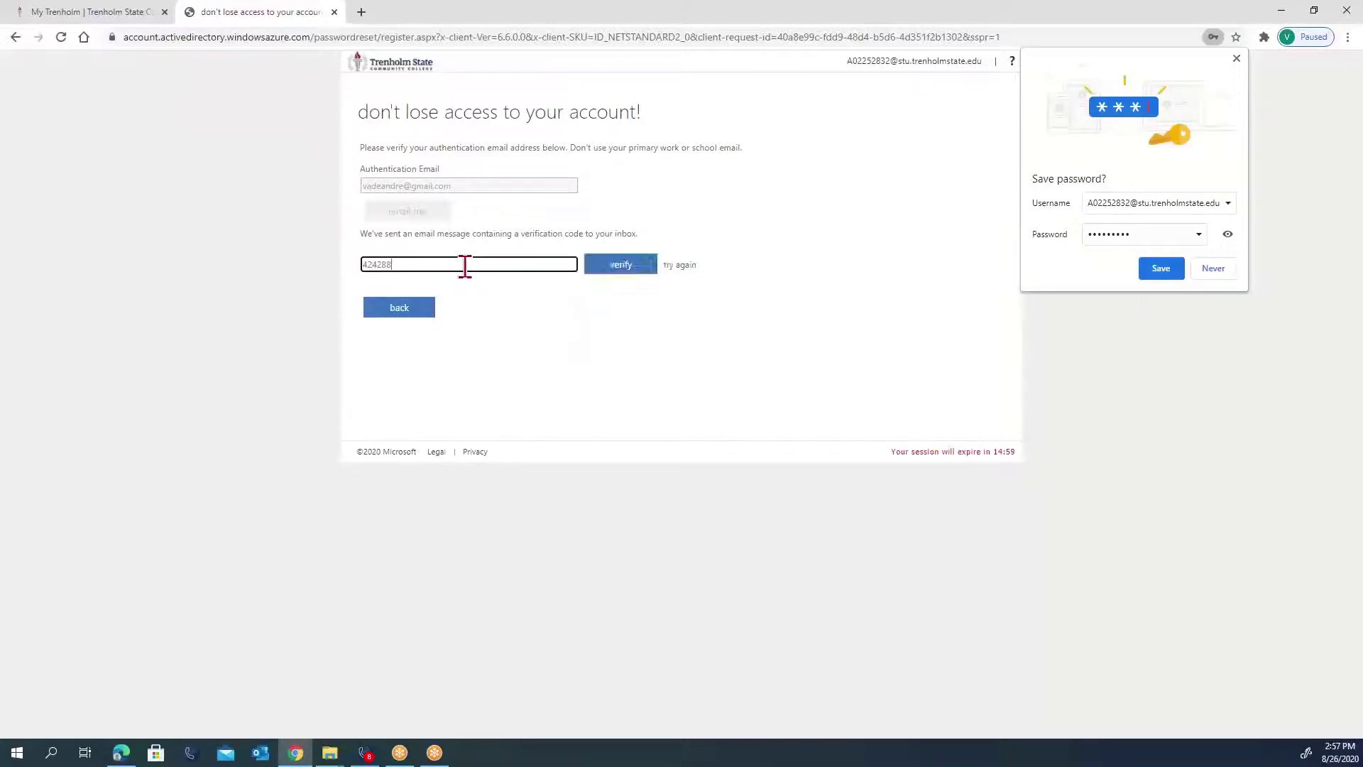
left_click(633, 267)
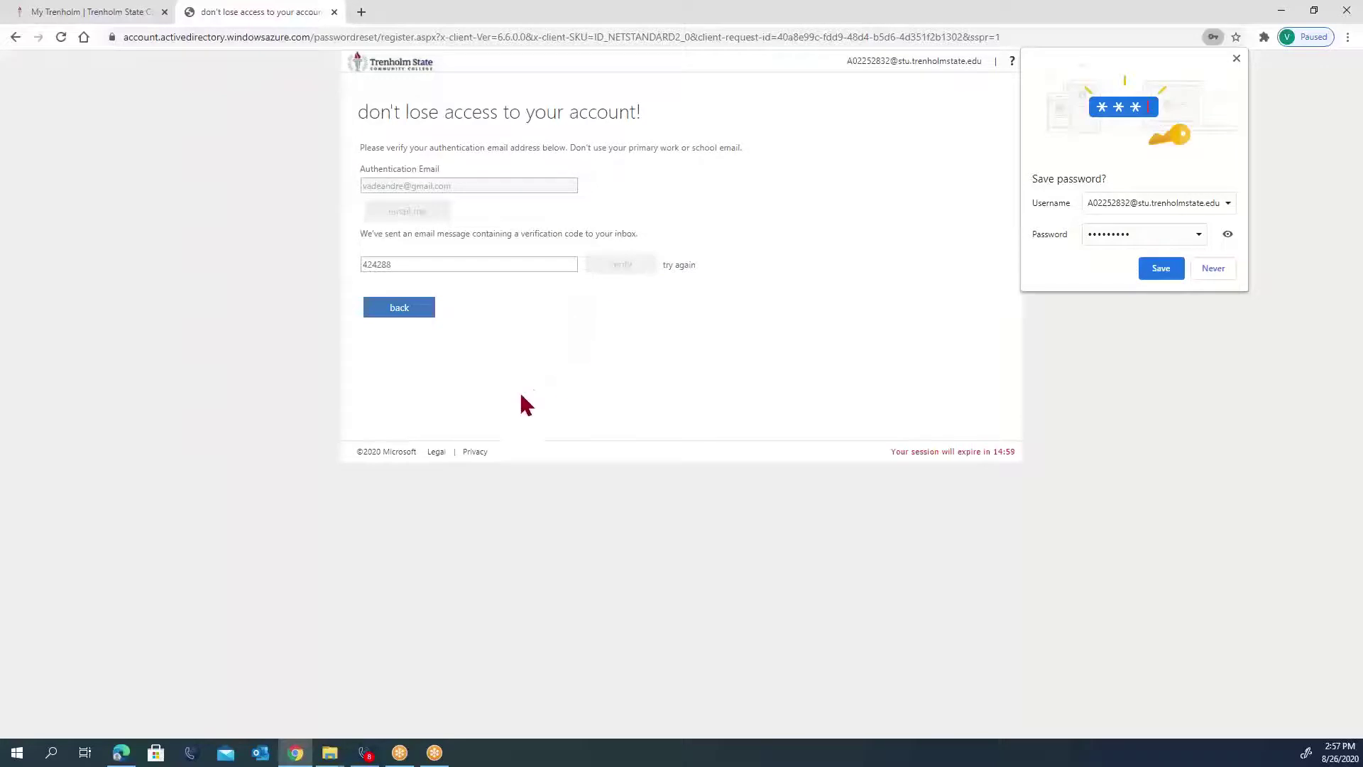
Step: Set security question 1 to 'What is your favorite food?' and type its answer
left_click(567, 234)
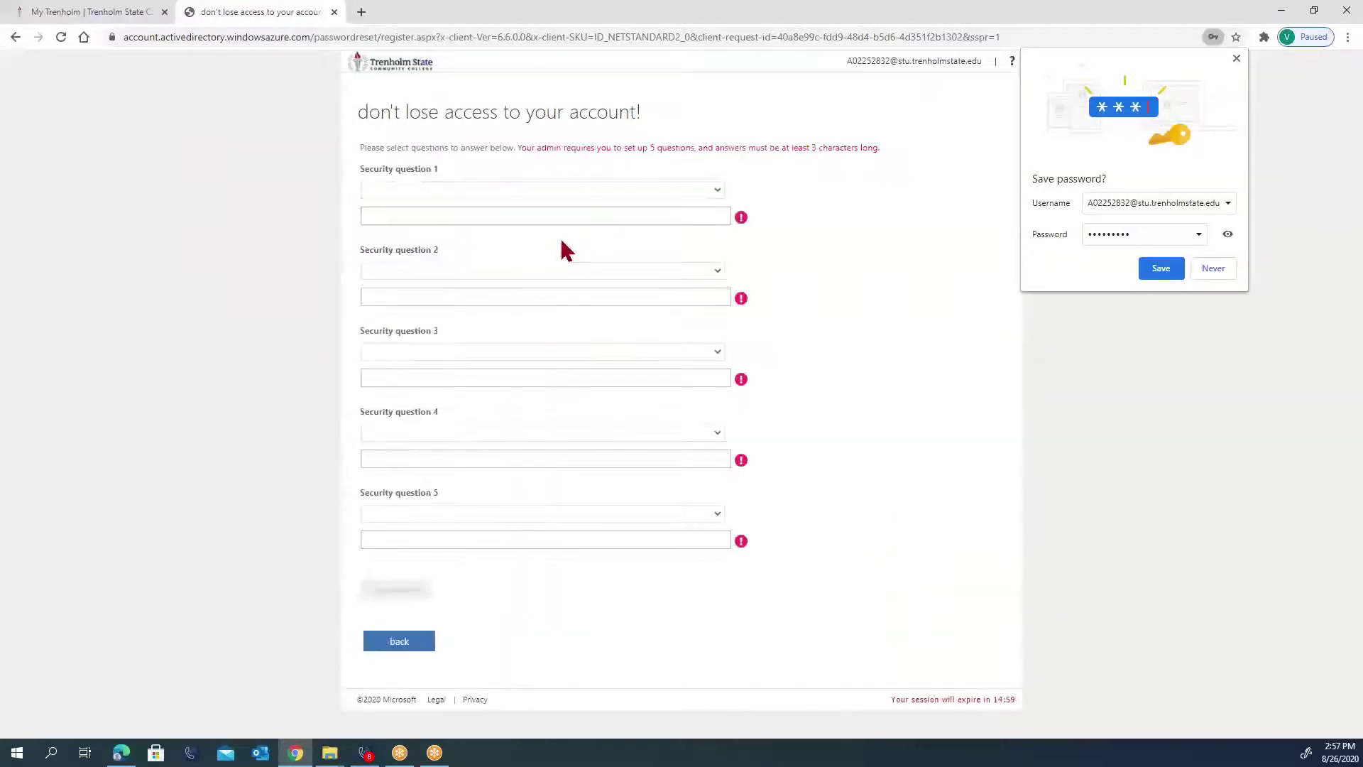
left_click(717, 192)
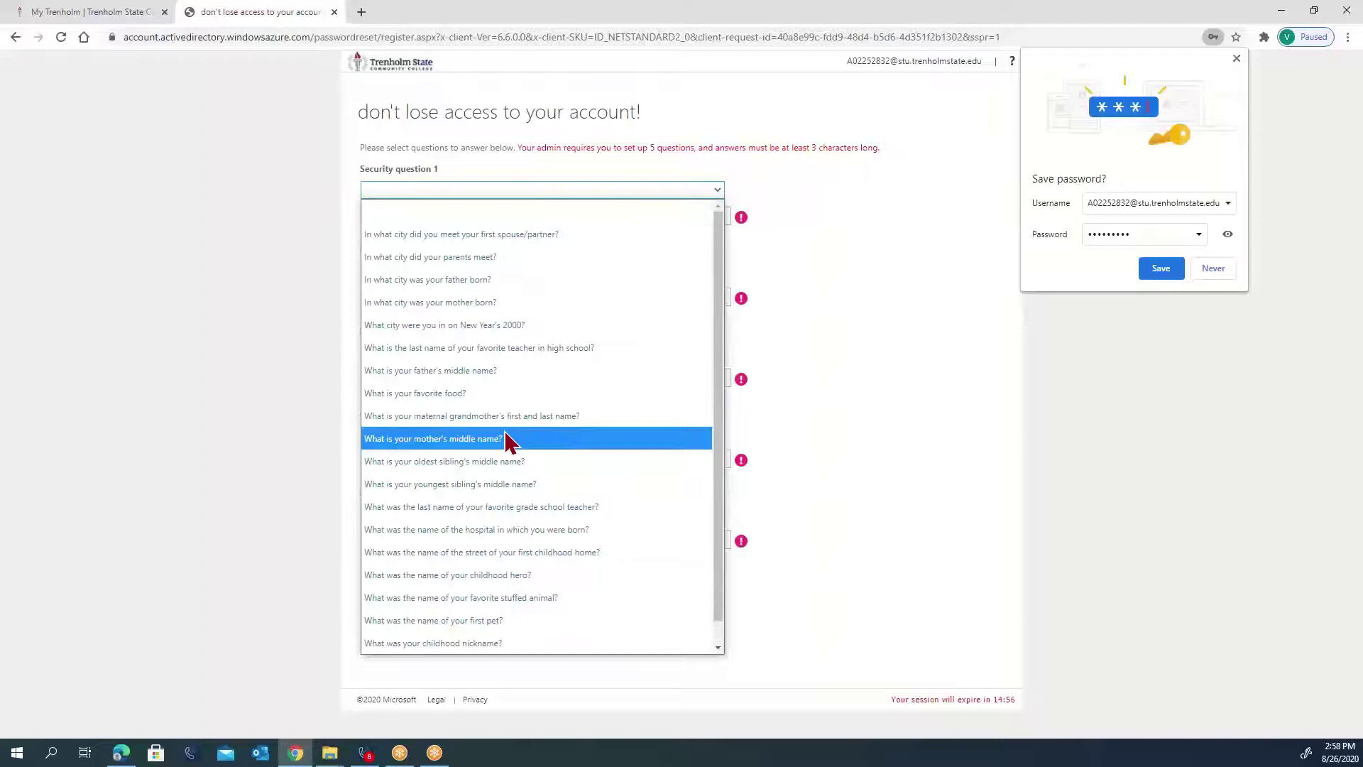
left_click(506, 395)
left_click(467, 216)
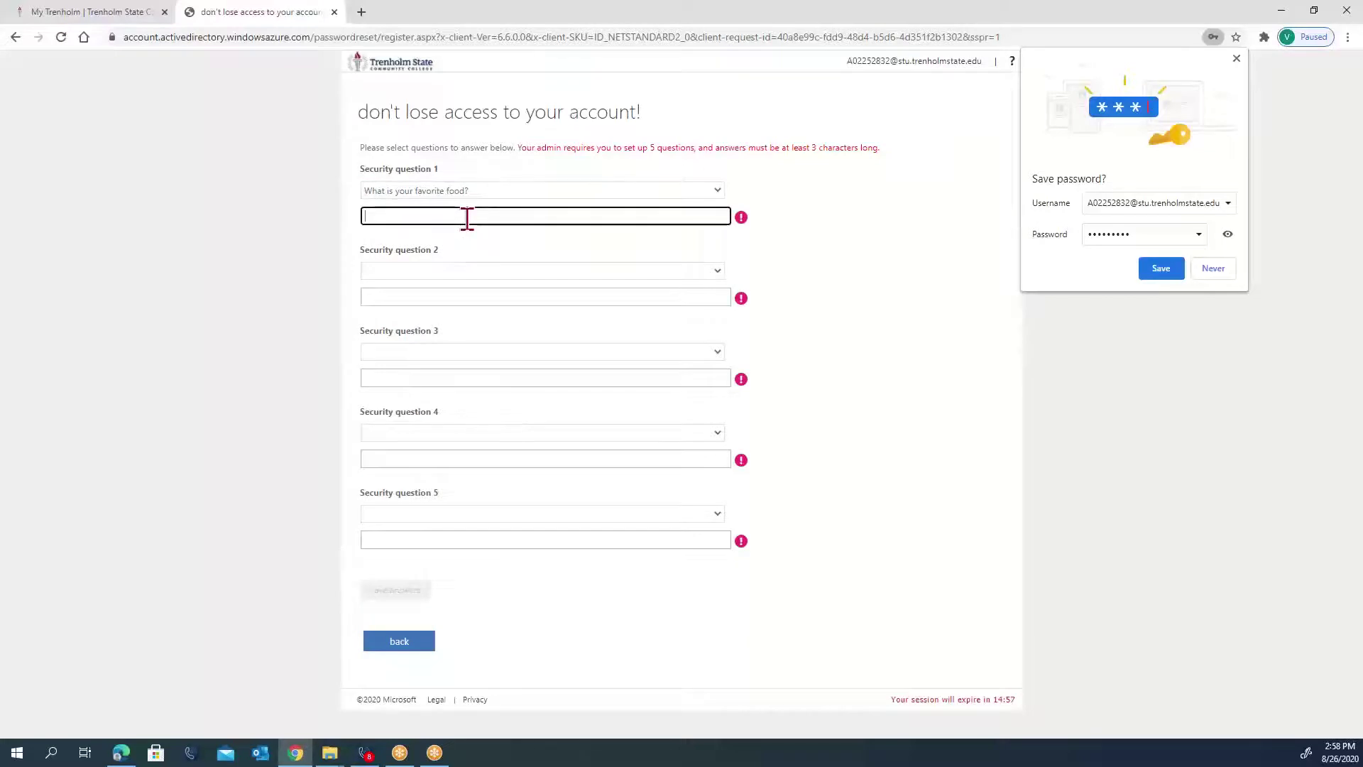
Step: Set security question 2 to the childhood hero question and type its answer
left_click(693, 273)
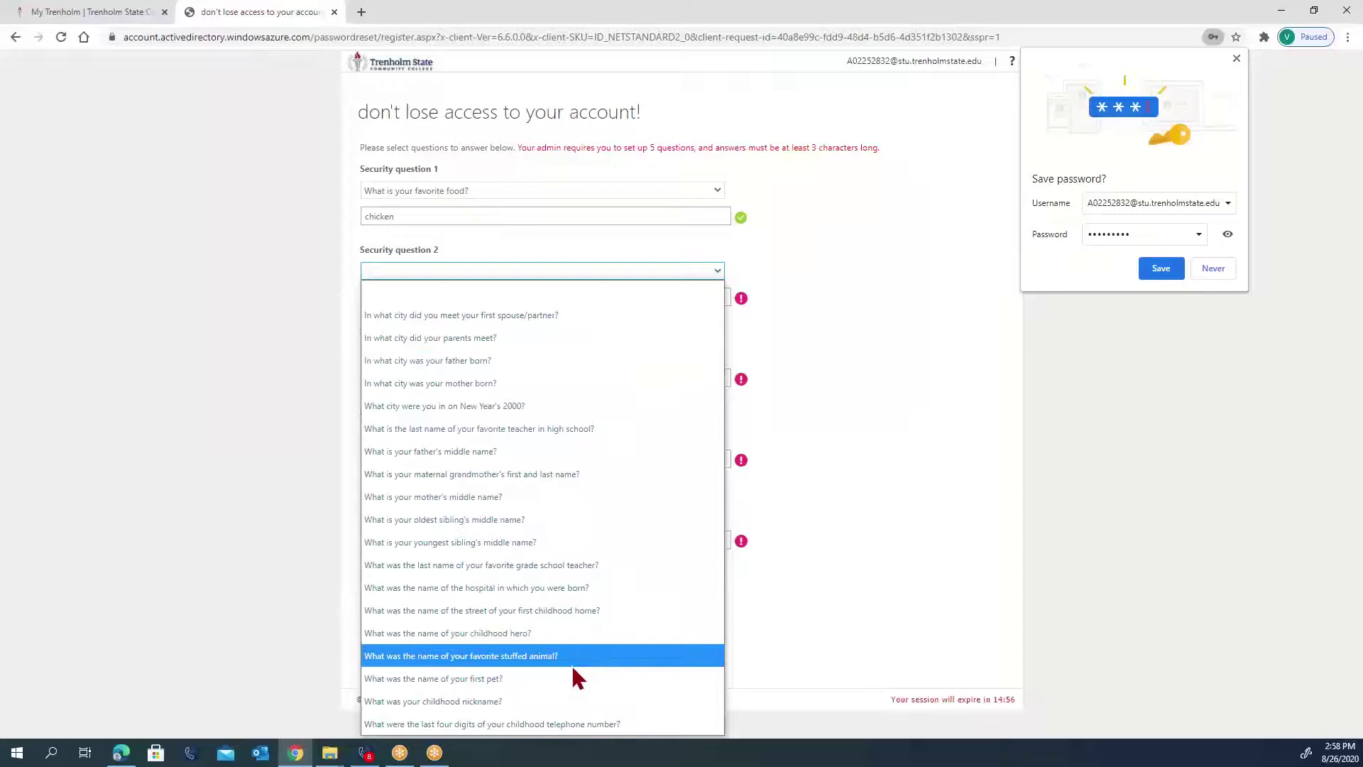
left_click(578, 638)
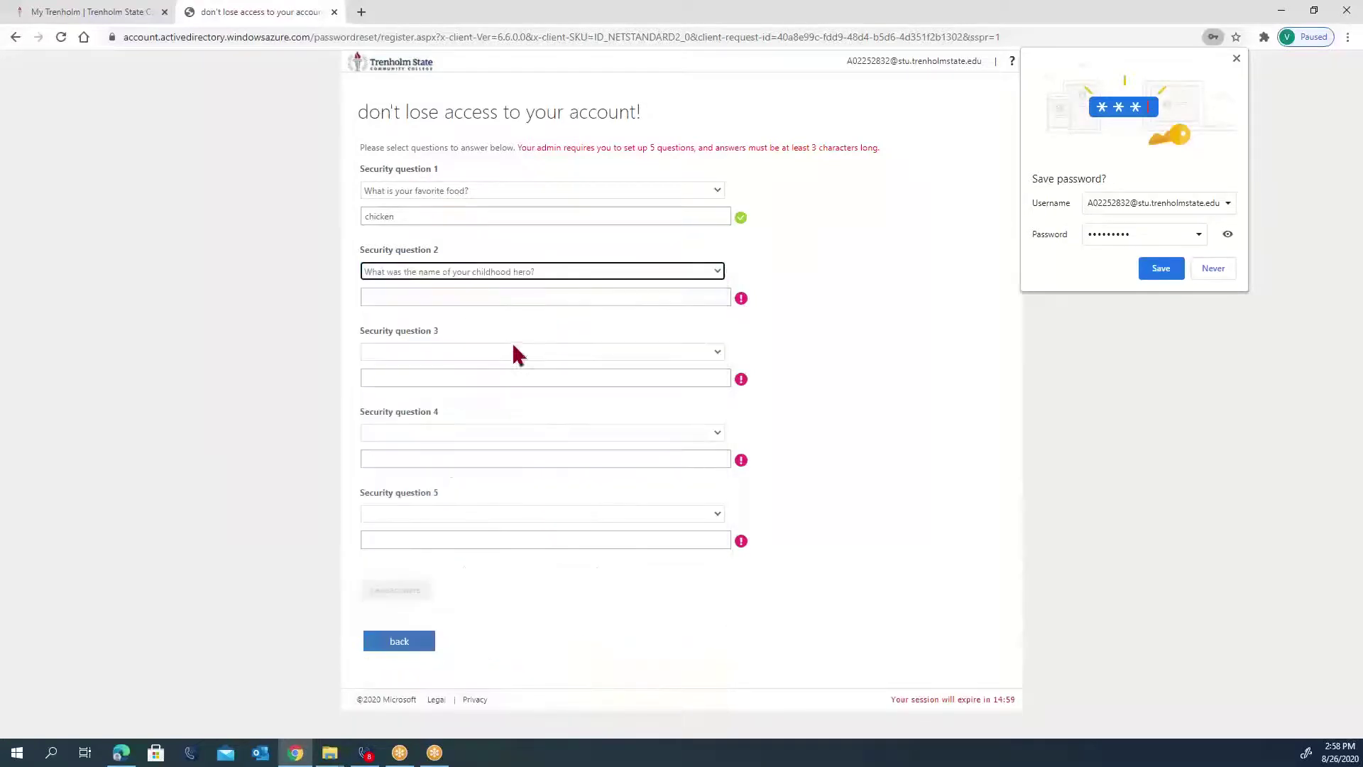
left_click(510, 297)
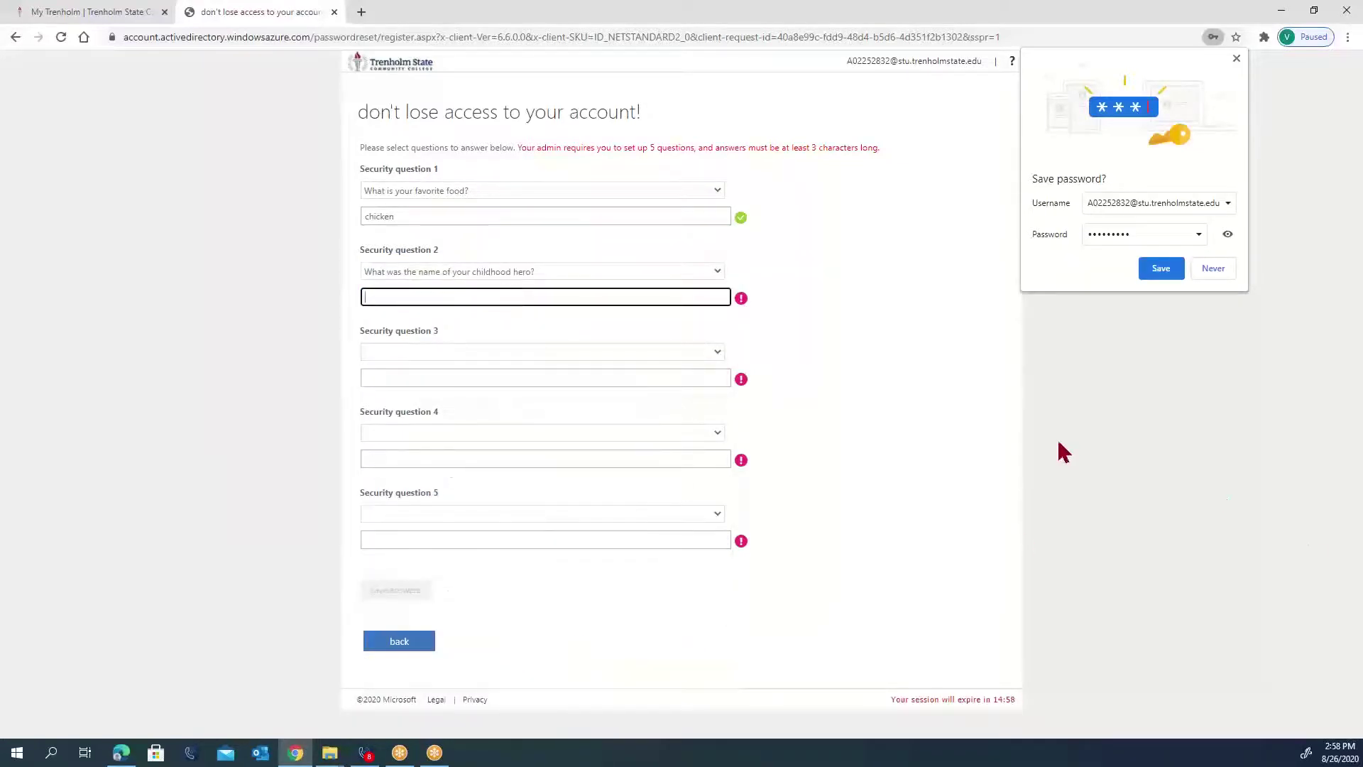
left_click(716, 353)
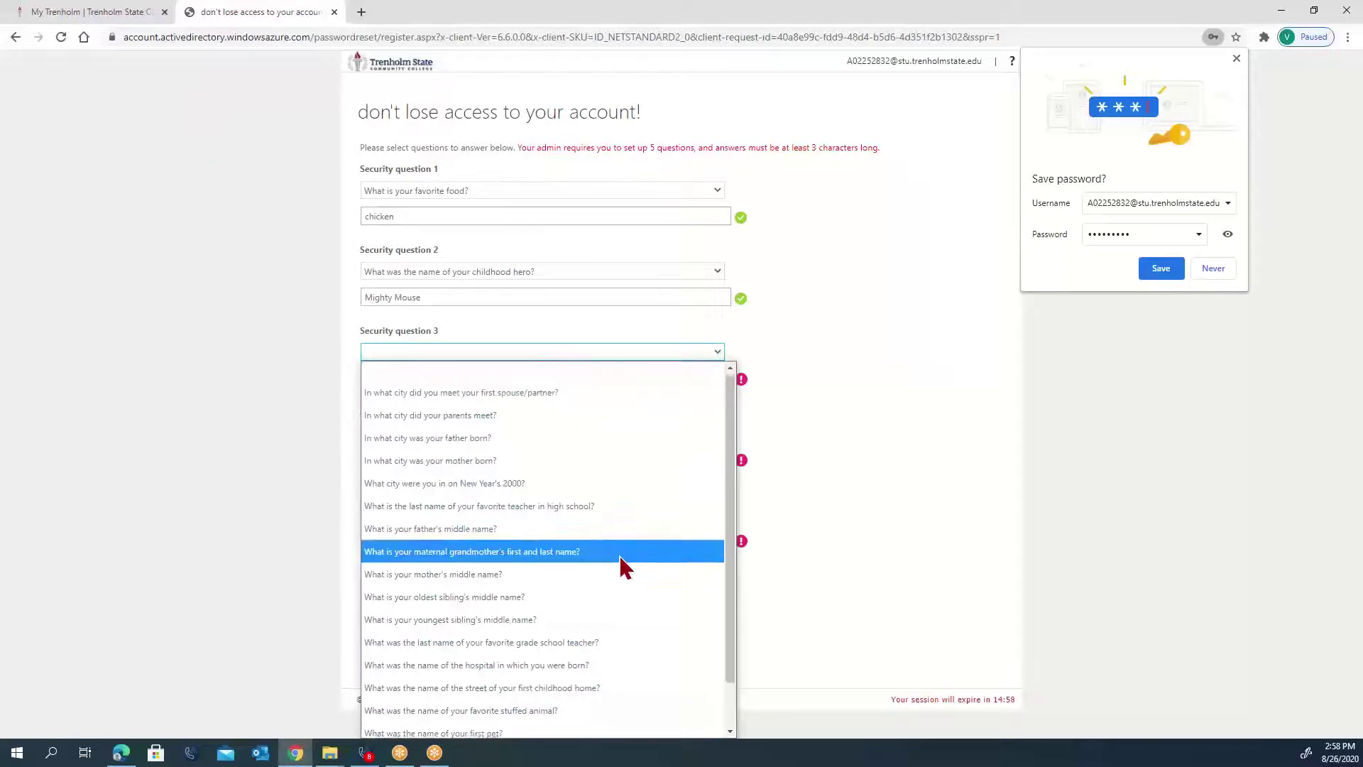
scroll(615, 555, "down", 1)
Step: Answer question 3 (first pet) and question 4 (oldest sibling's middle name)
left_click(606, 683)
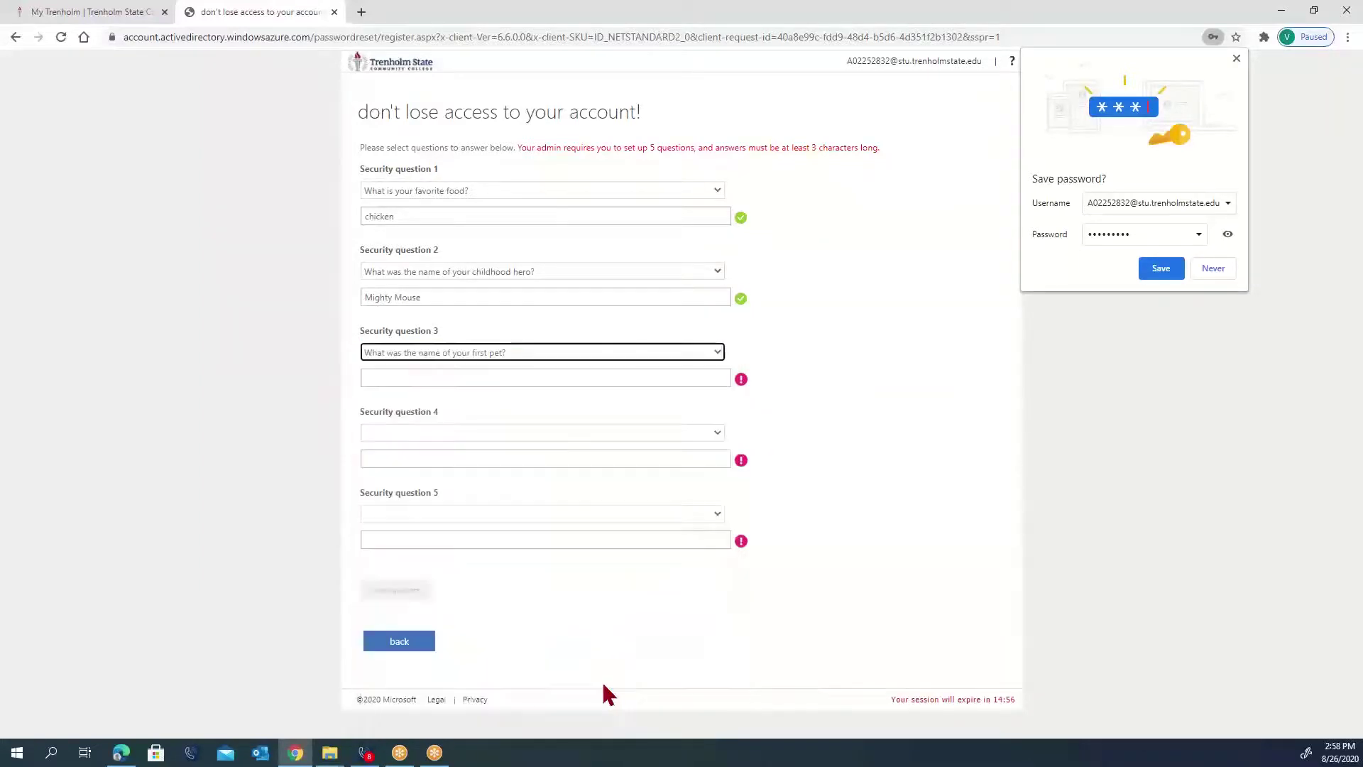
left_click(517, 379)
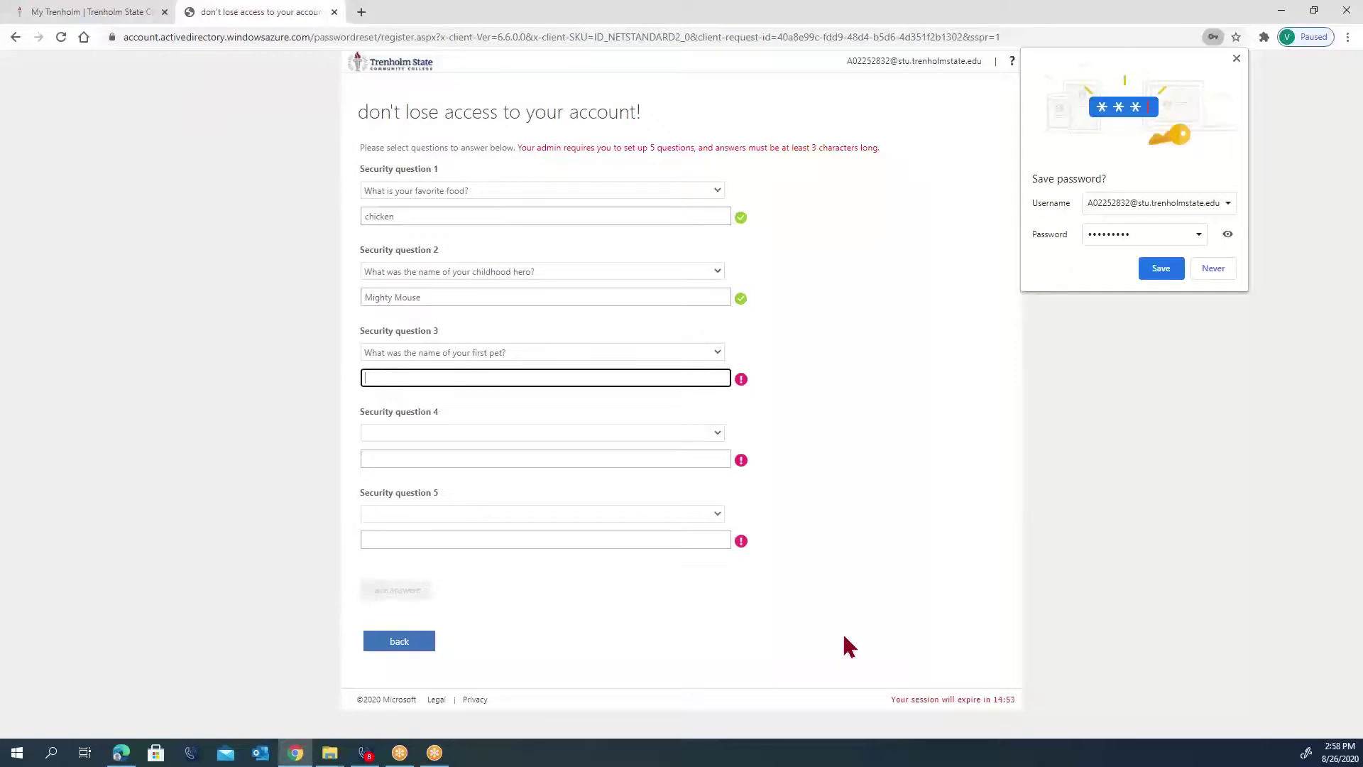
left_click(690, 435)
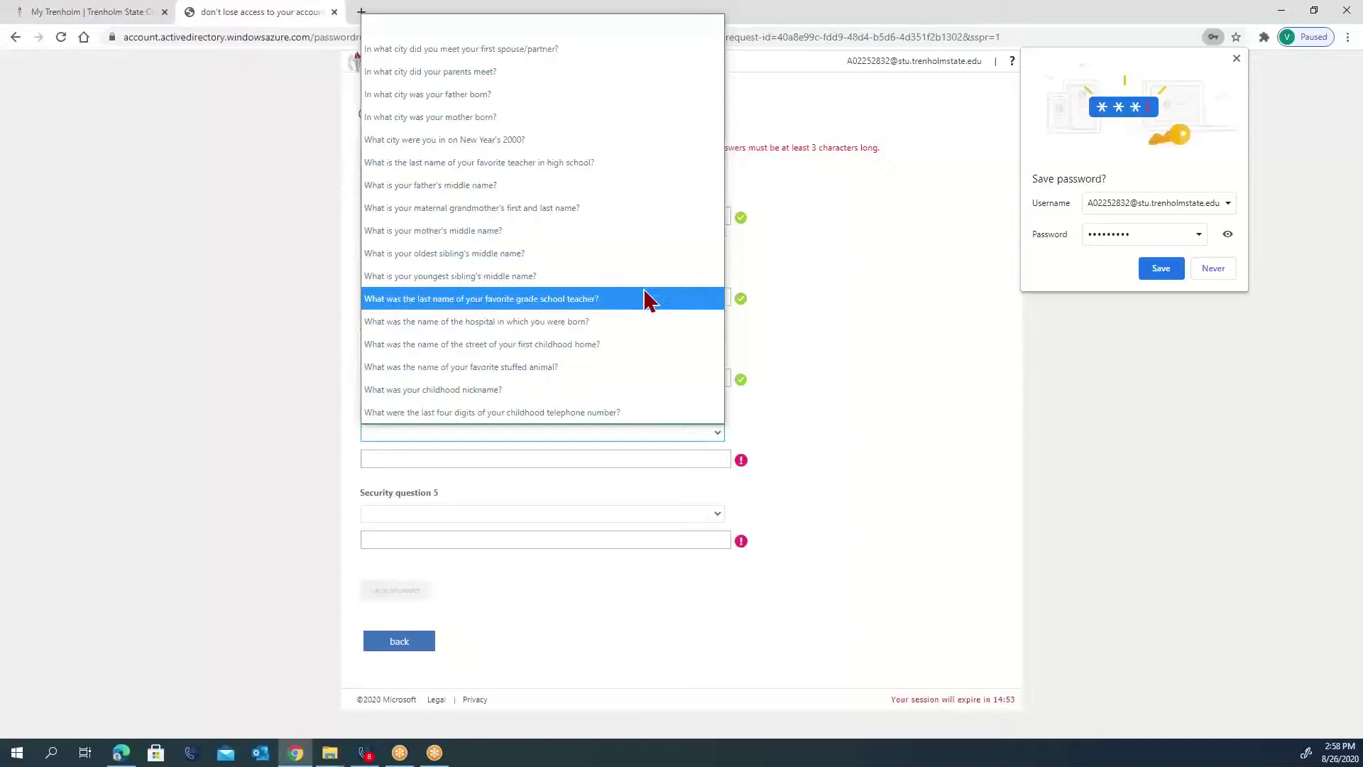
left_click(512, 254)
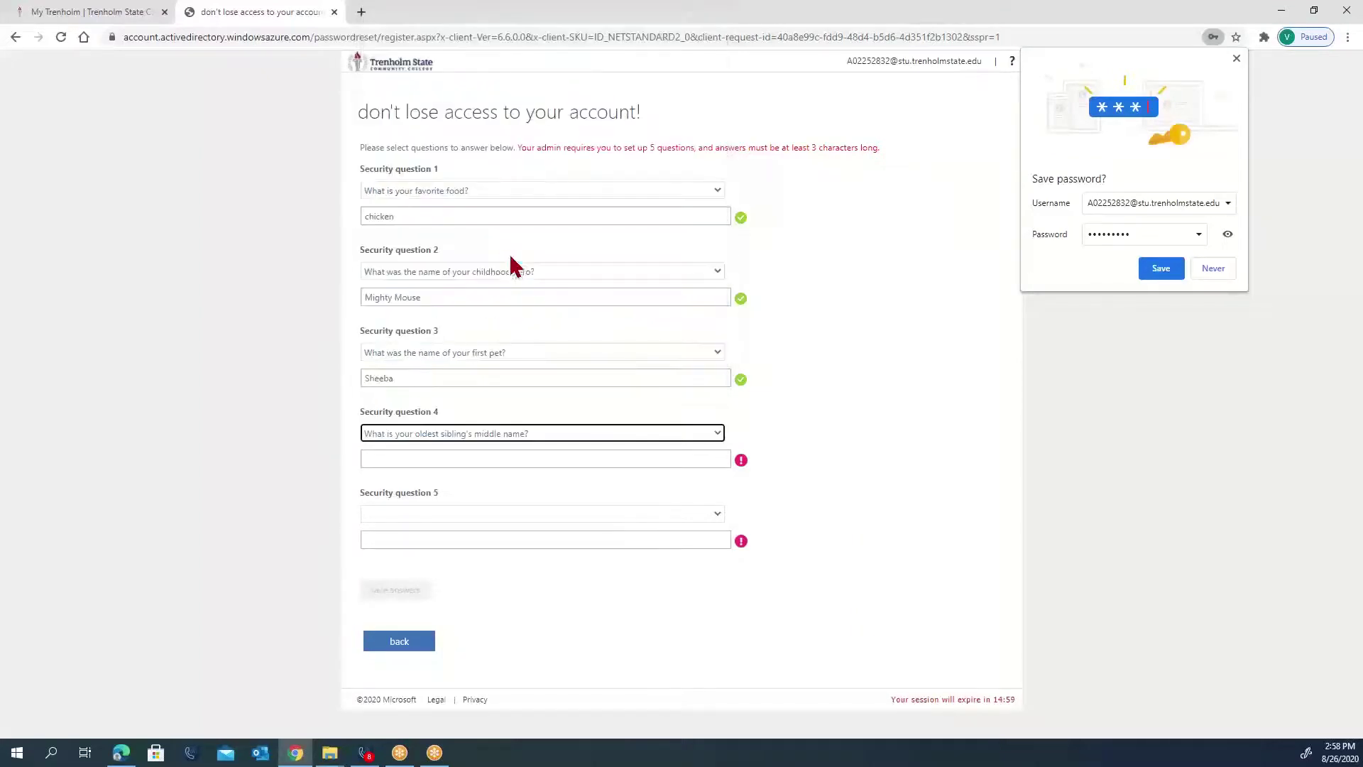
left_click(493, 459)
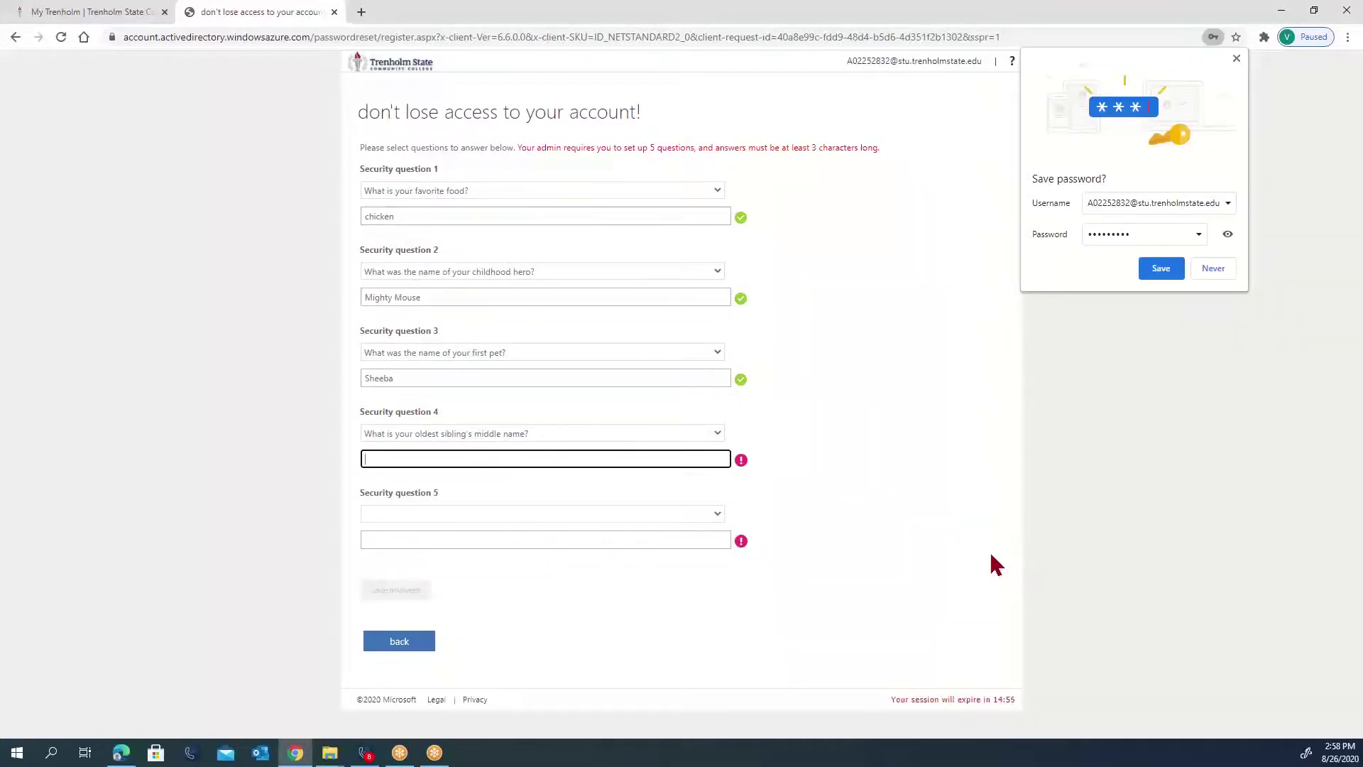
Step: Set question 5 to the grade school teacher question and type its answer
left_click(716, 514)
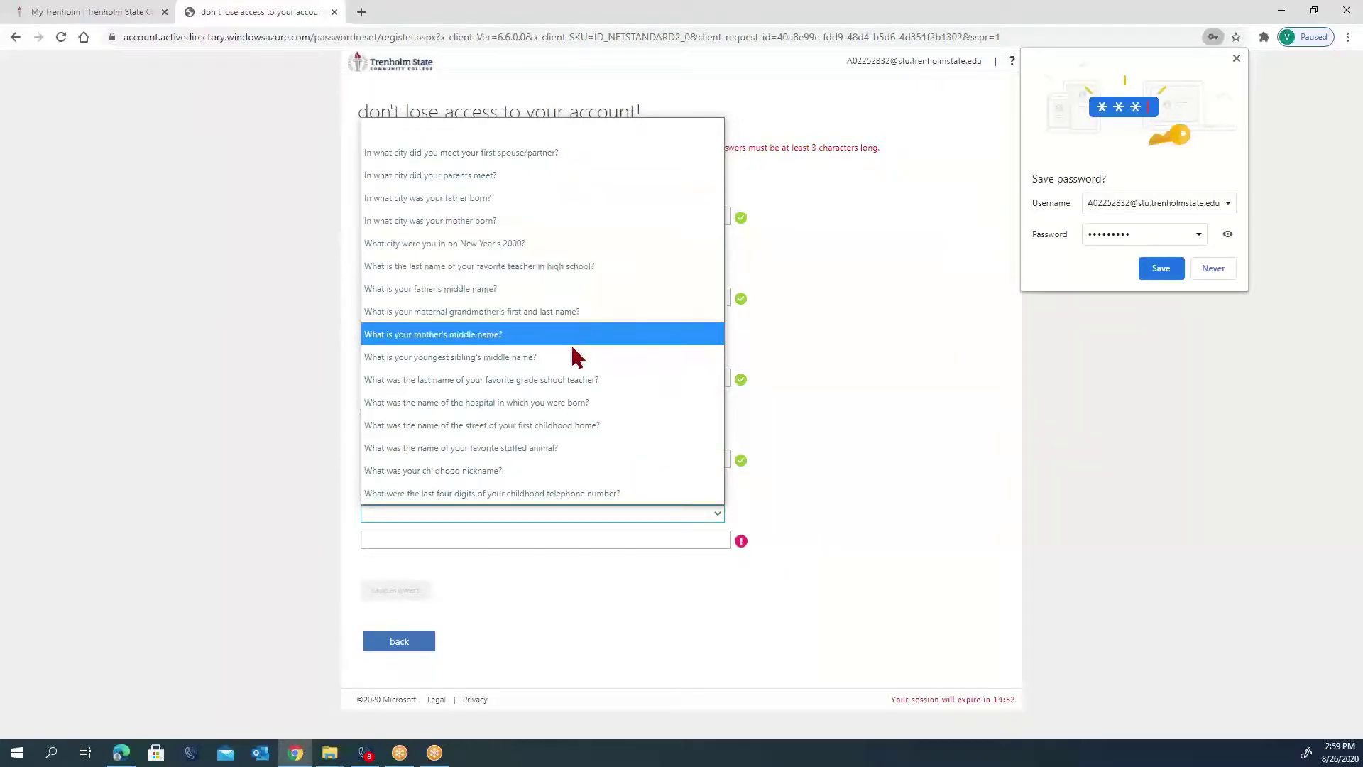
left_click(589, 383)
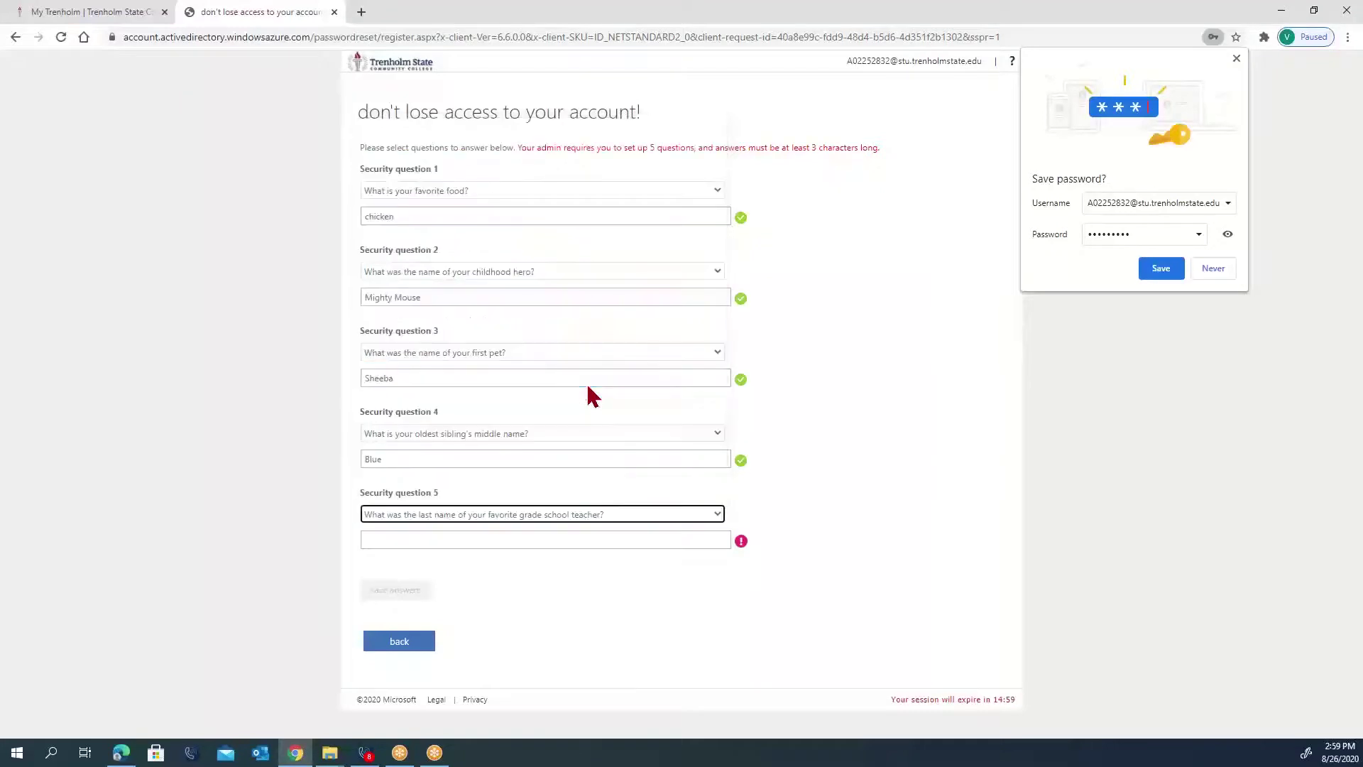
left_click(574, 539)
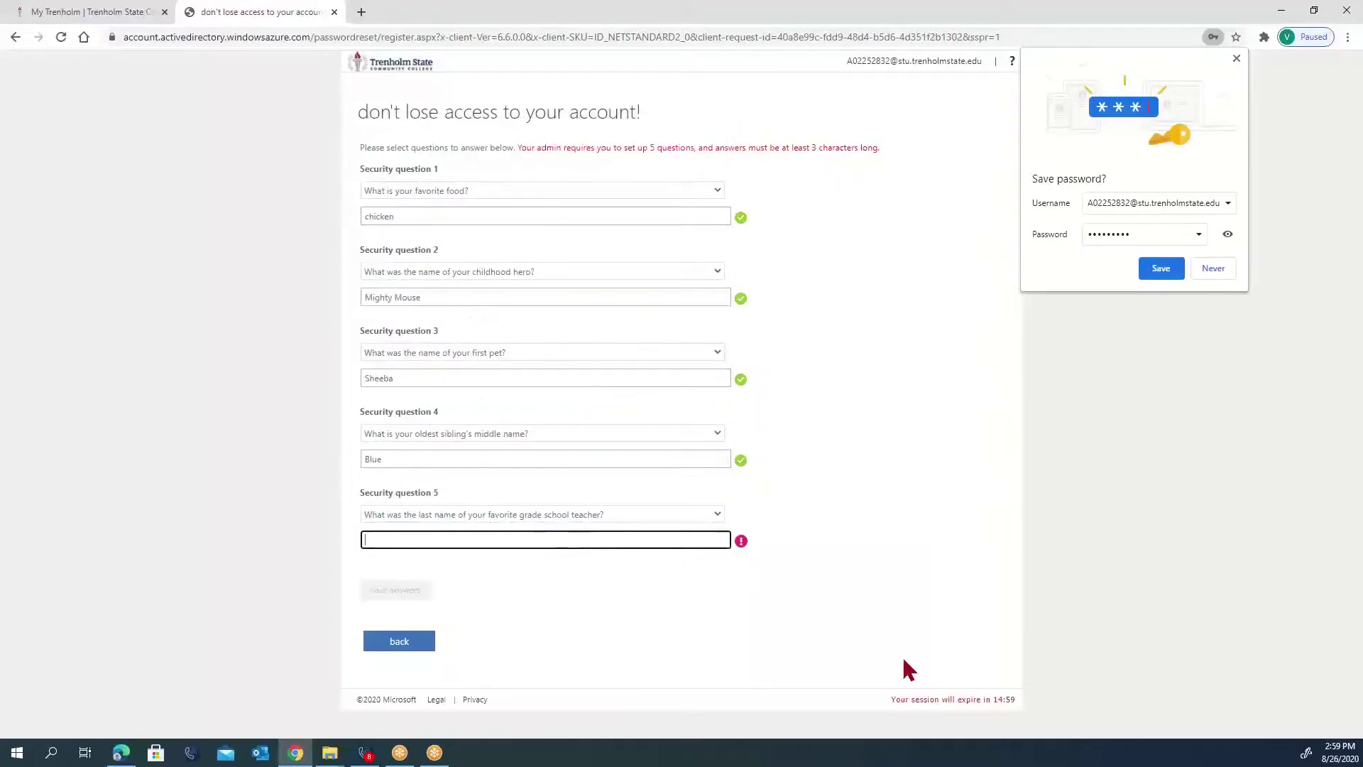
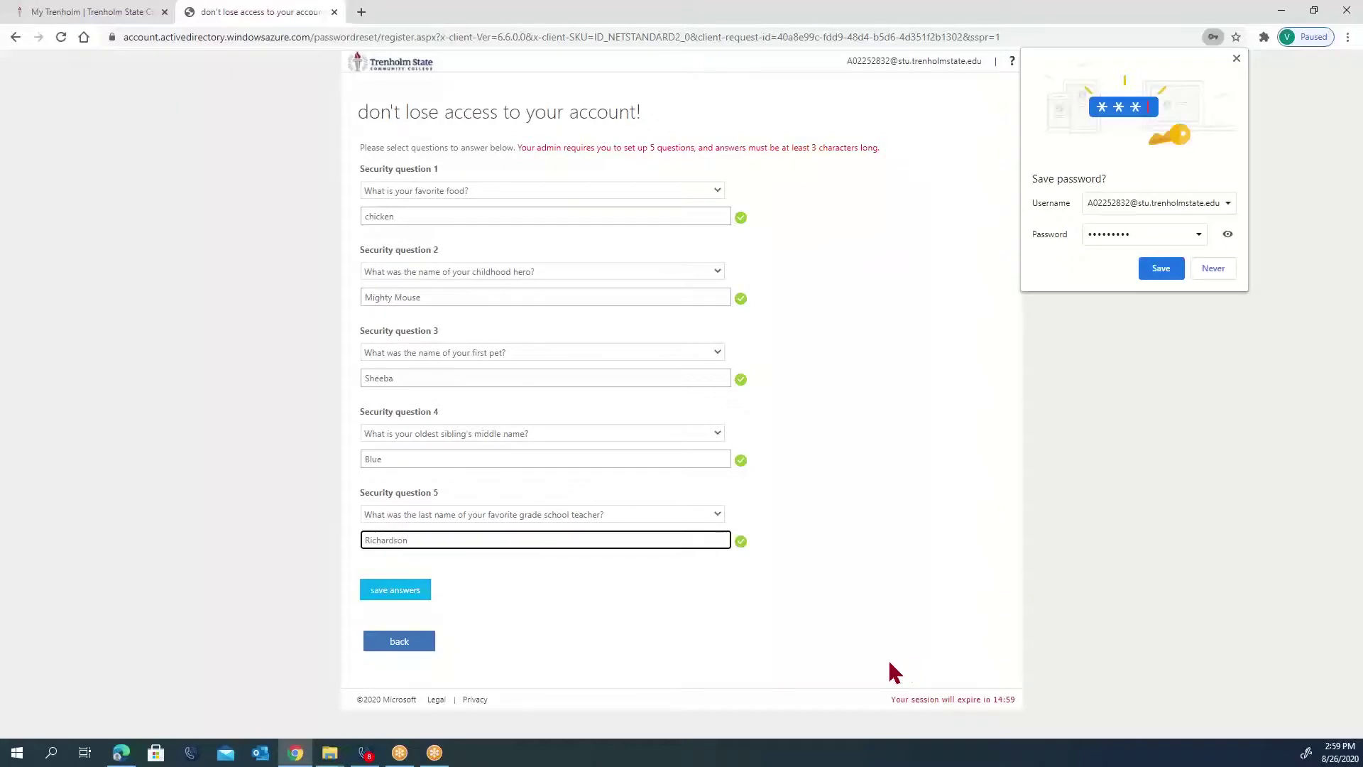
Step: Save the five security answers and finish the registration
left_click(399, 596)
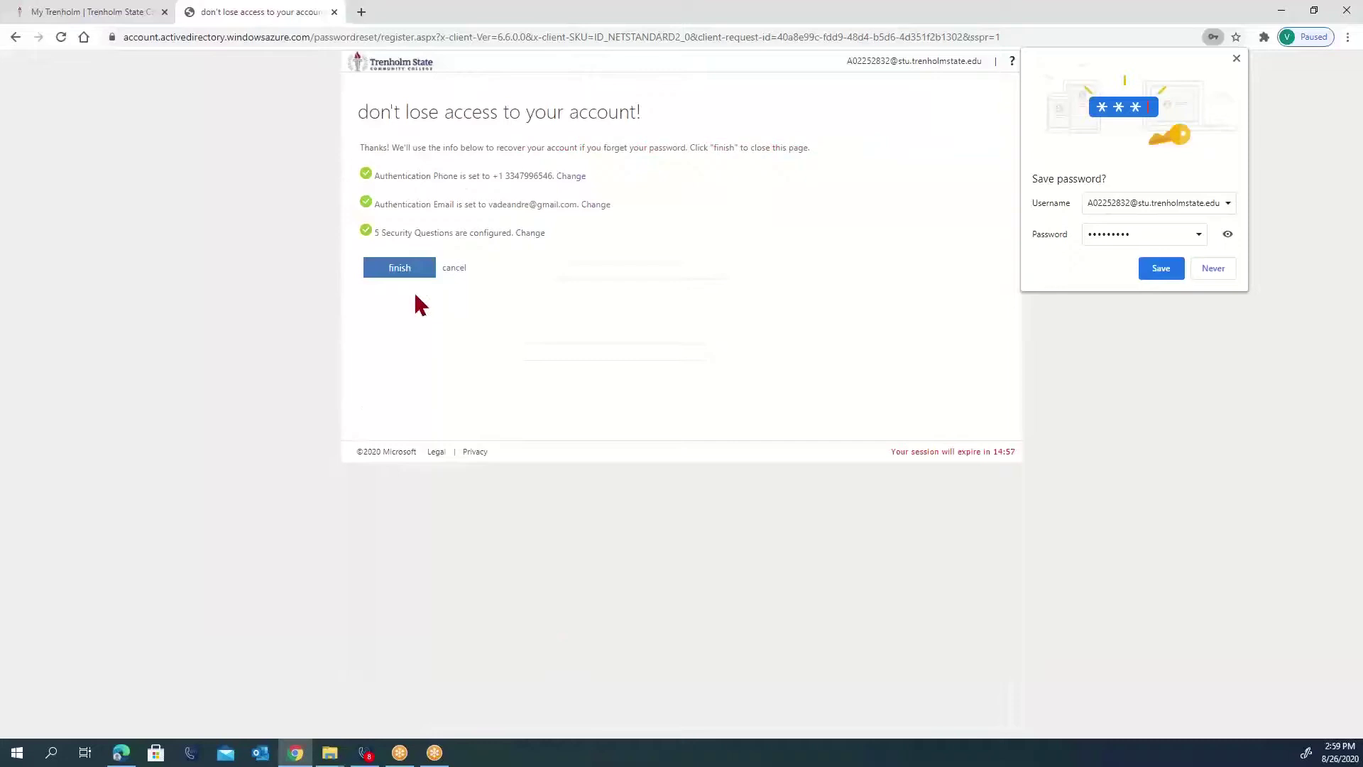
left_click(404, 274)
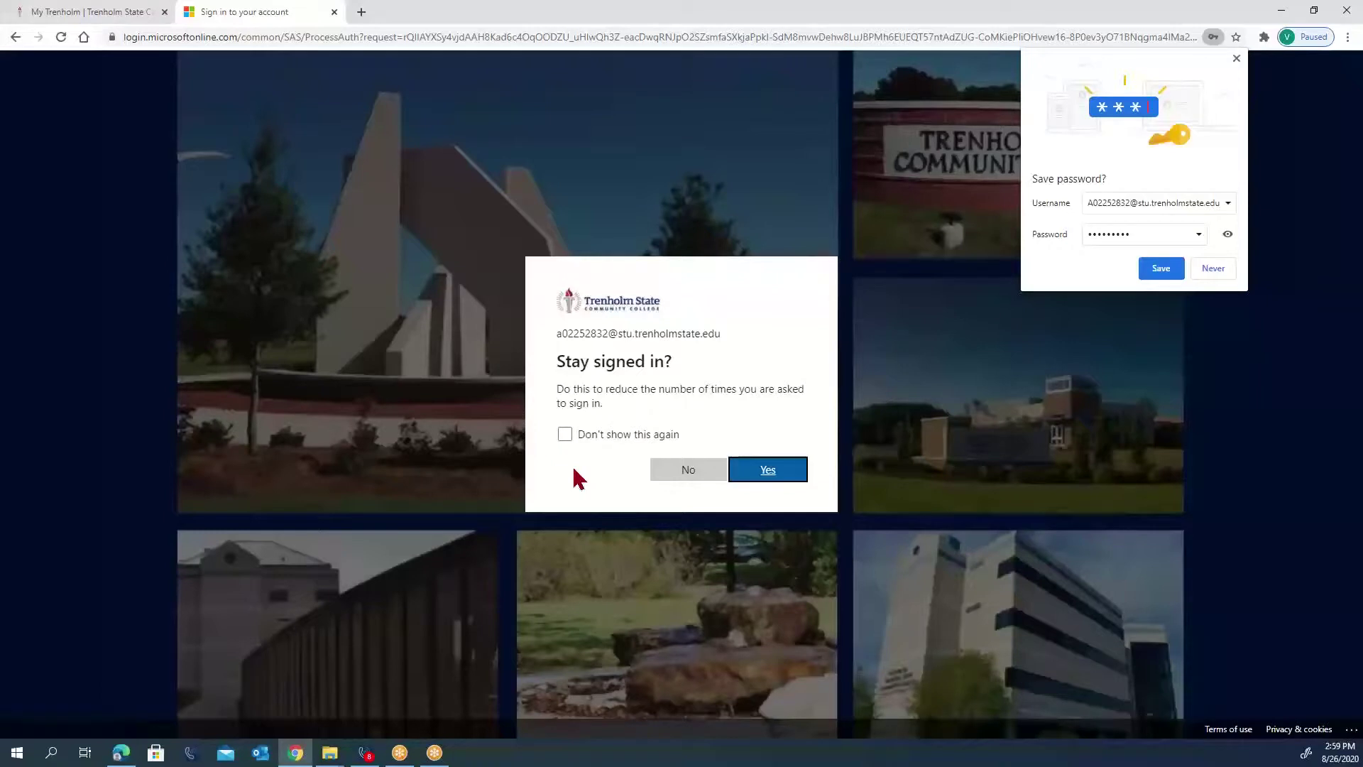
Step: Stay signed in and close the Office welcome tour
left_click(759, 480)
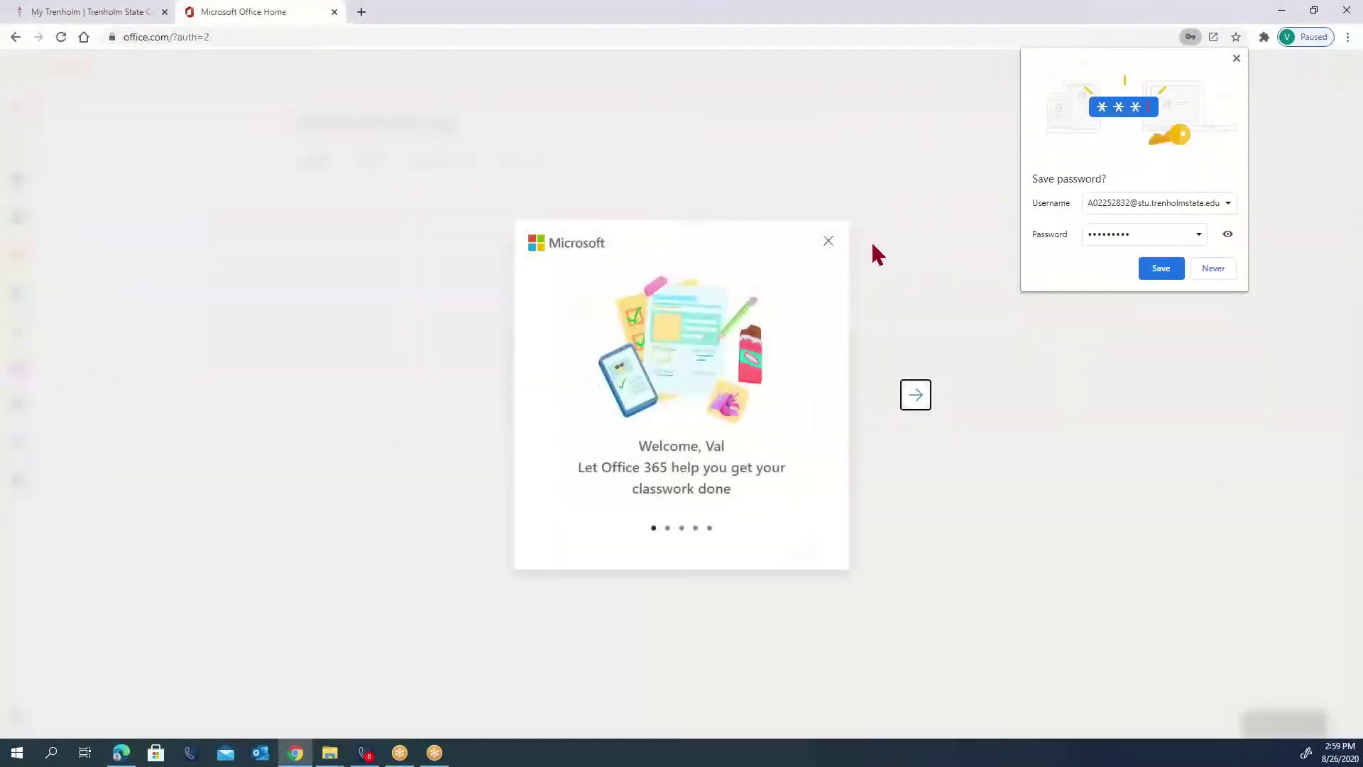
left_click(828, 245)
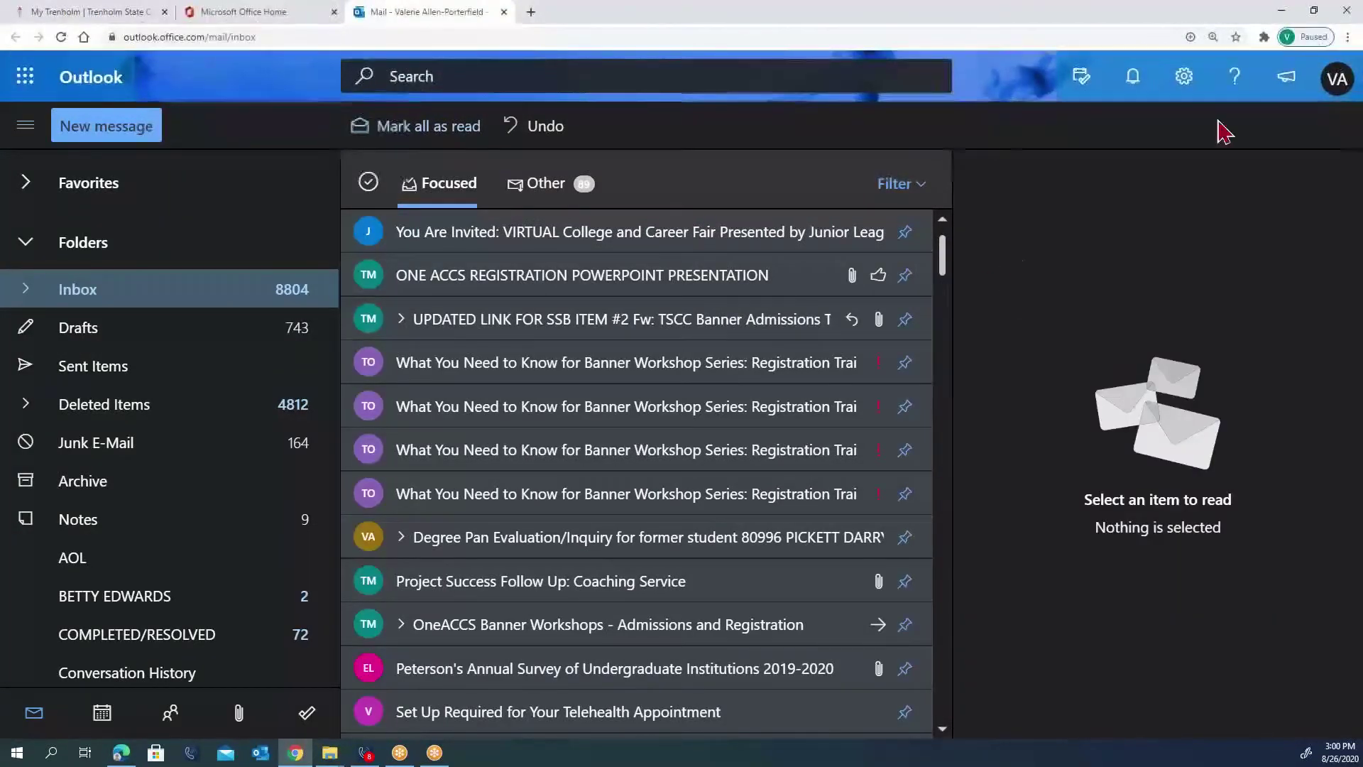
Step: Close the Chrome window holding Outlook on the web, returning to the Windows desktop
left_click(1281, 10)
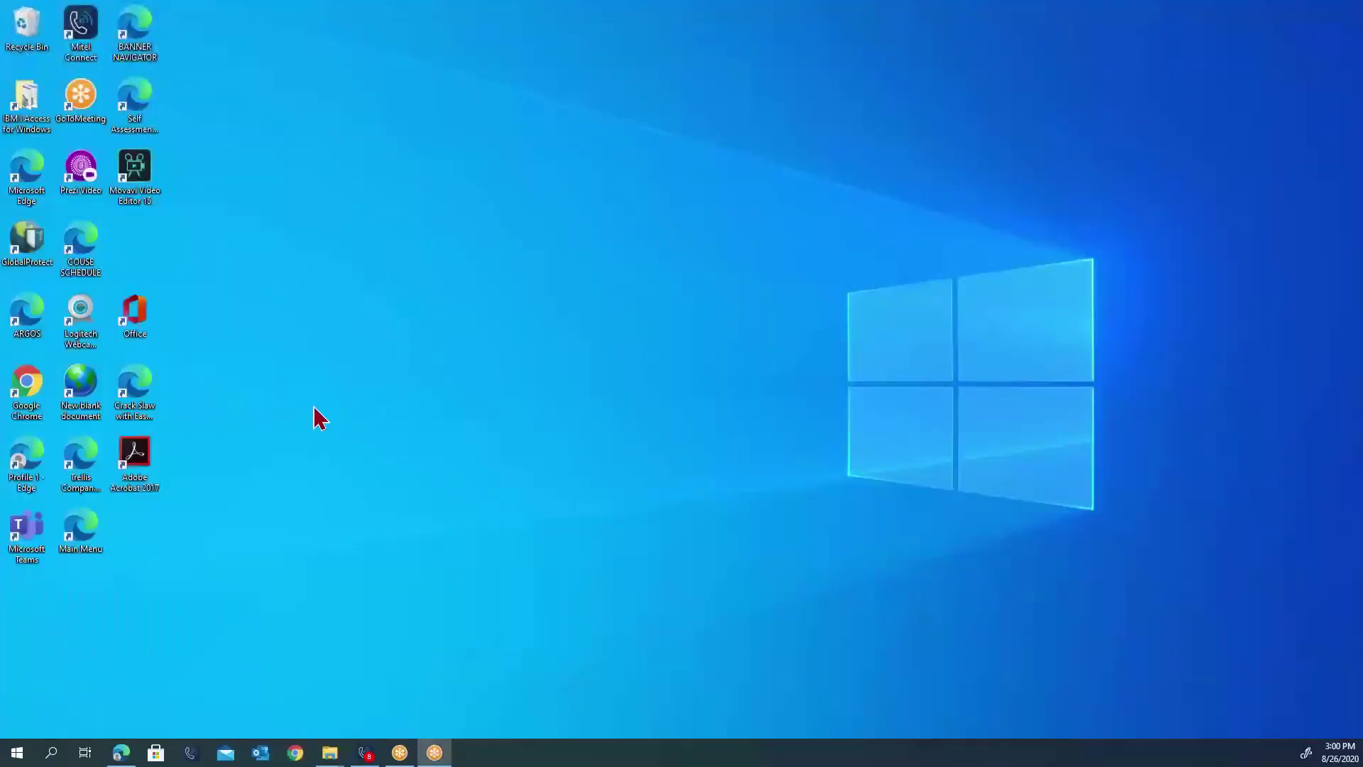